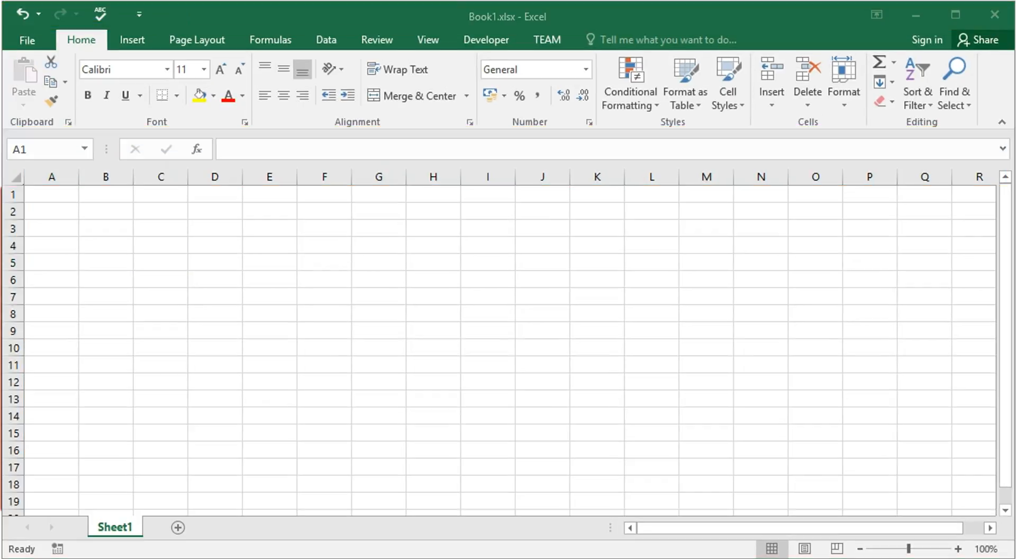
- Enter the column headings S.No., Name of students, Roll No. and % Marks in cells A1 to D1
{"action": "left_click", "coordinate": [59, 200]}
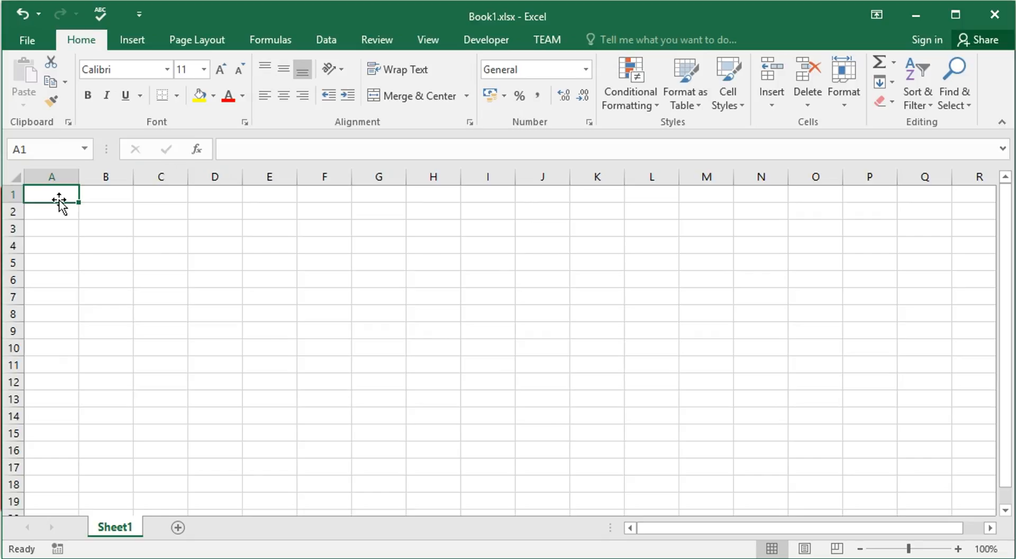
{"action": "type", "text": "S.No"}
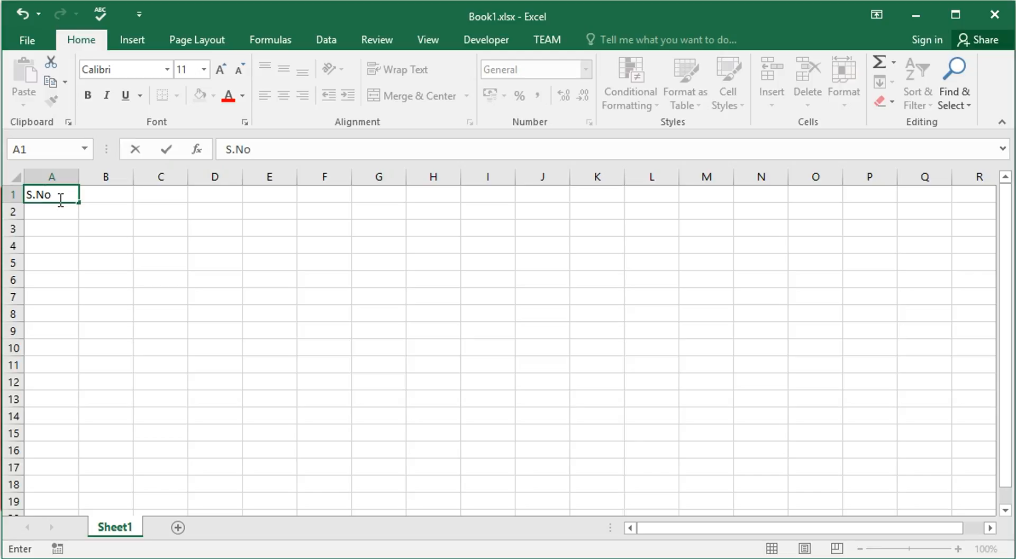
{"action": "type", "text": "."}
{"action": "key", "text": "Tab"}
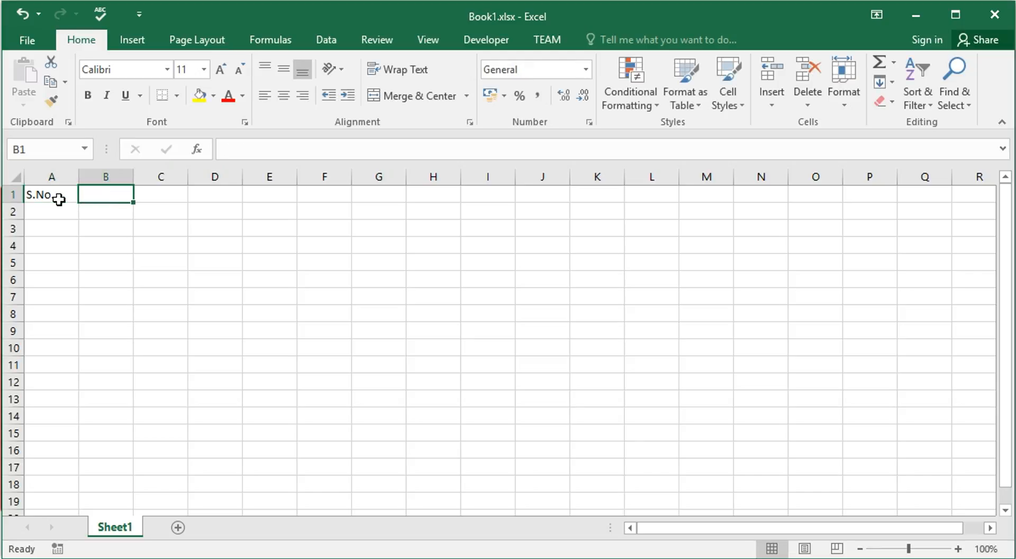
{"action": "type", "text": "Name "}
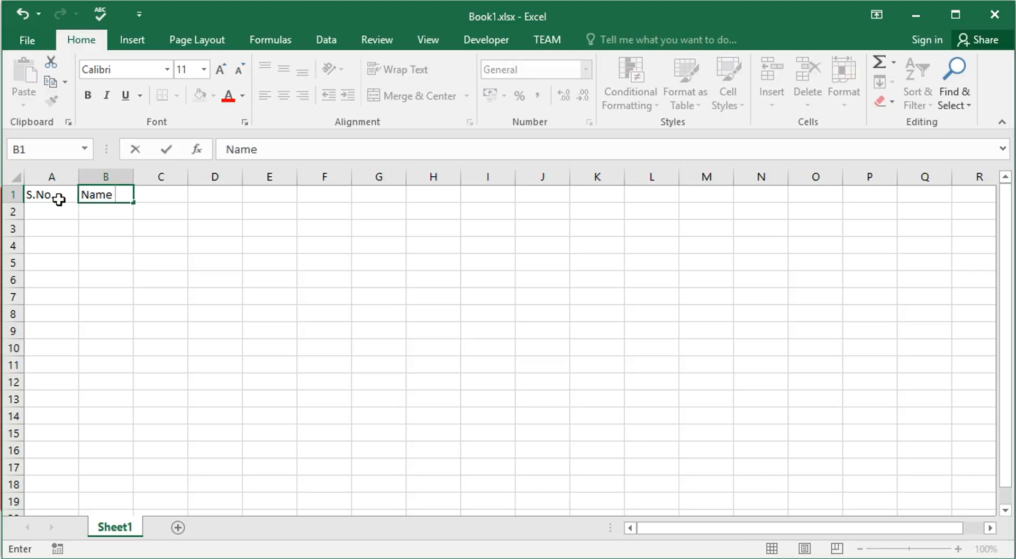
{"action": "type", "text": "of stud"}
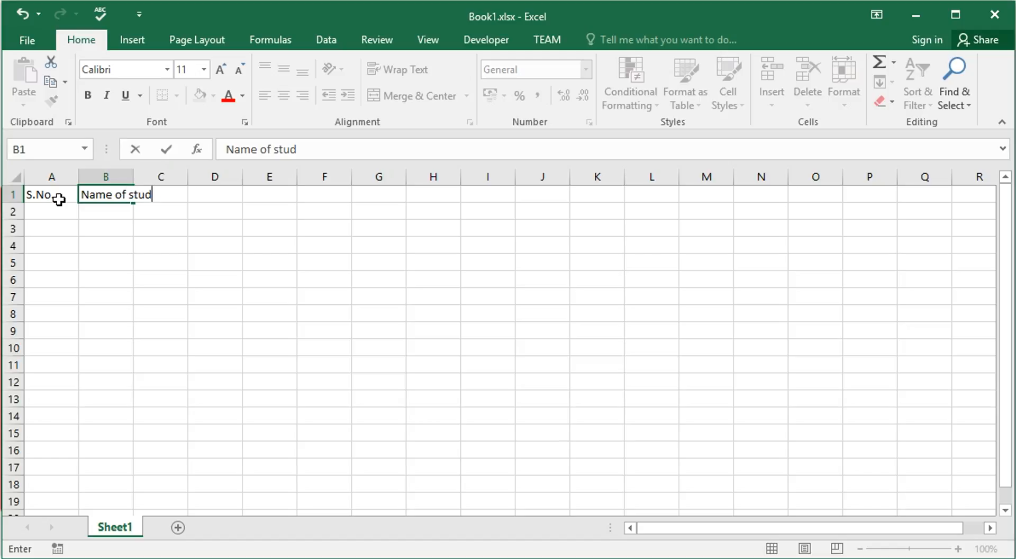
{"action": "type", "text": "ents"}
{"action": "key", "text": "Tab"}
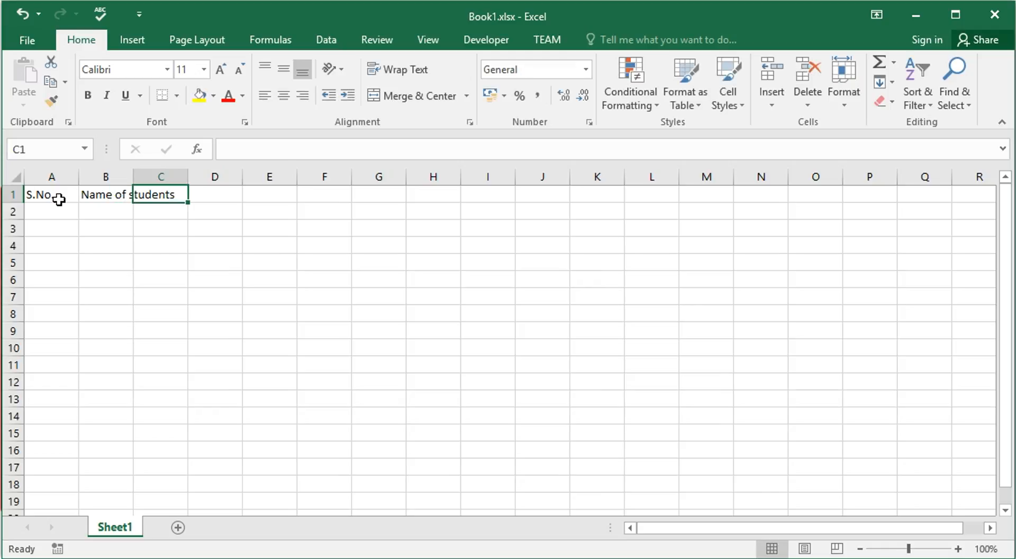
{"action": "type", "text": "Roll "}
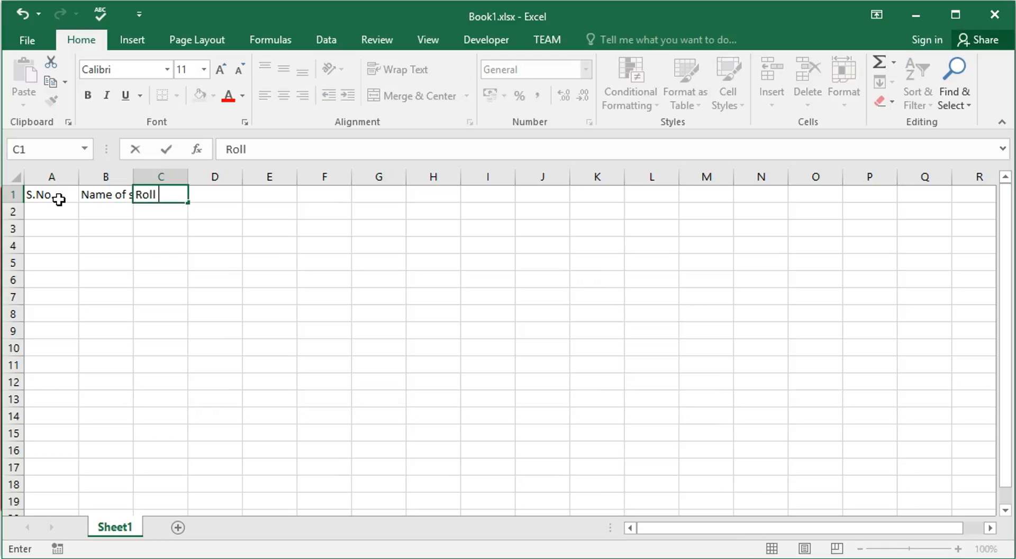
{"action": "type", "text": "No."}
{"action": "key", "text": "Tab"}
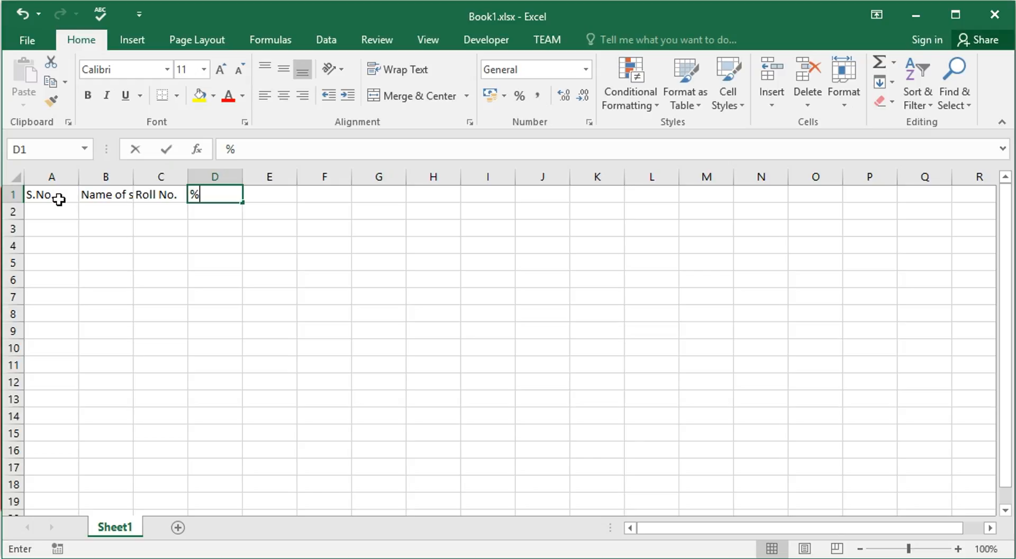
{"action": "type", "text": "% Marks"}
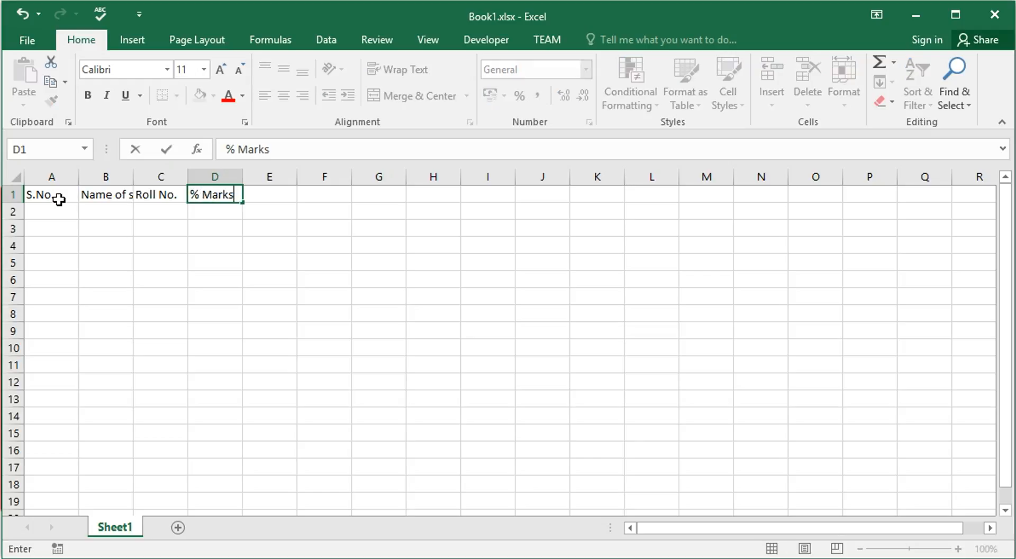
{"action": "key", "text": "Return"}
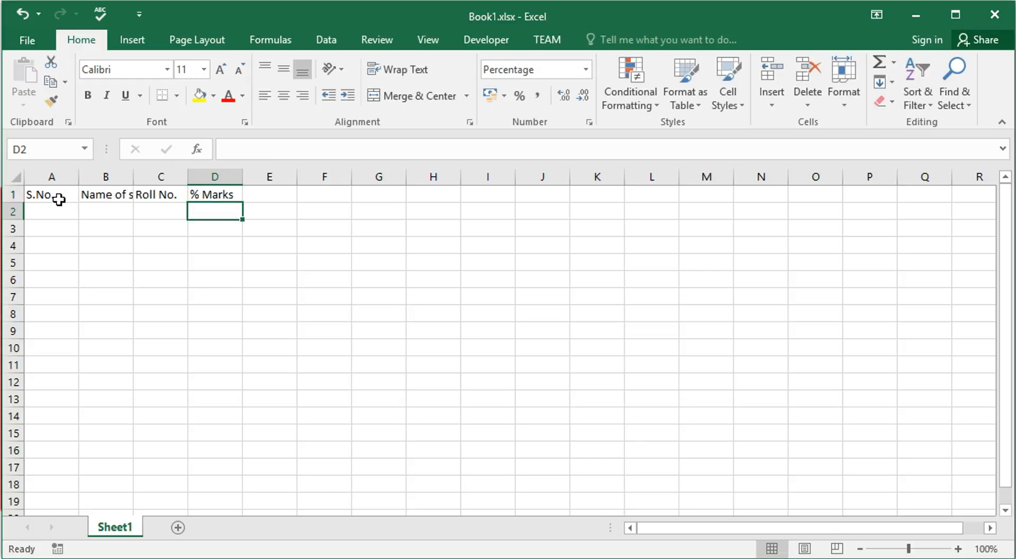
- Enter 1 in A2 and fill it down to A8 as a series for the serial numbers 1 to 7
{"action": "key", "text": "Left"}
{"action": "key", "text": "Left"}
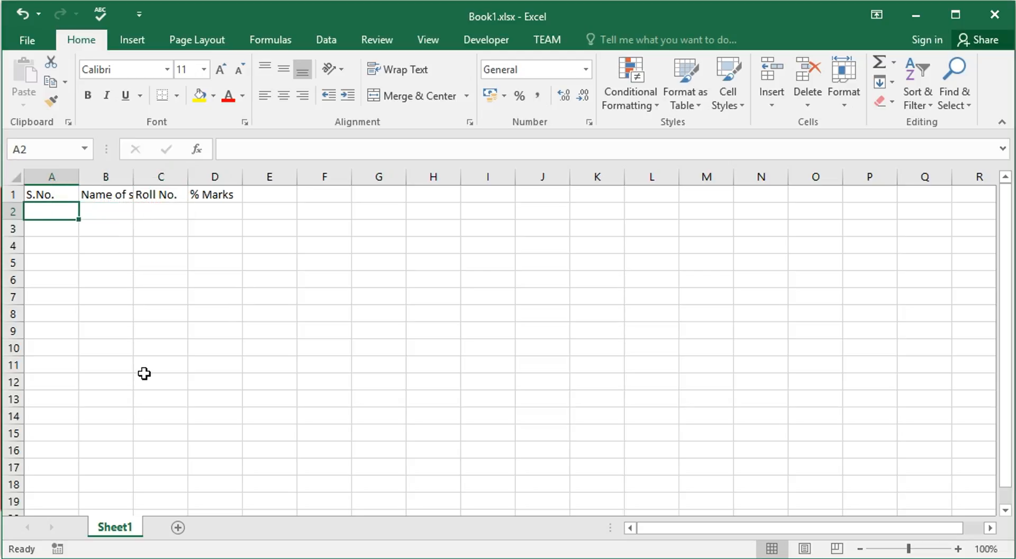
{"action": "type", "text": "1"}
{"action": "key", "text": "Return"}
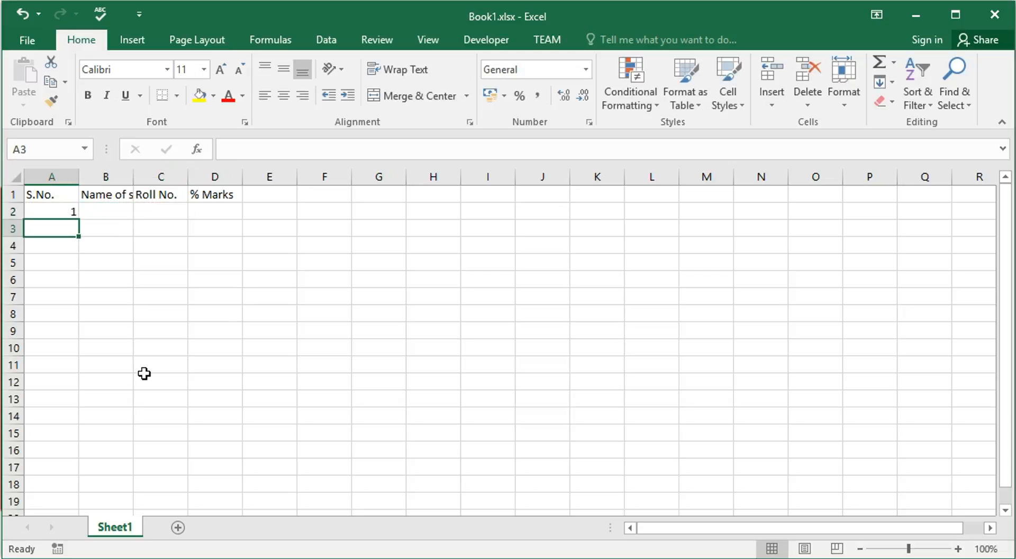
{"action": "left_click", "coordinate": [69, 209]}
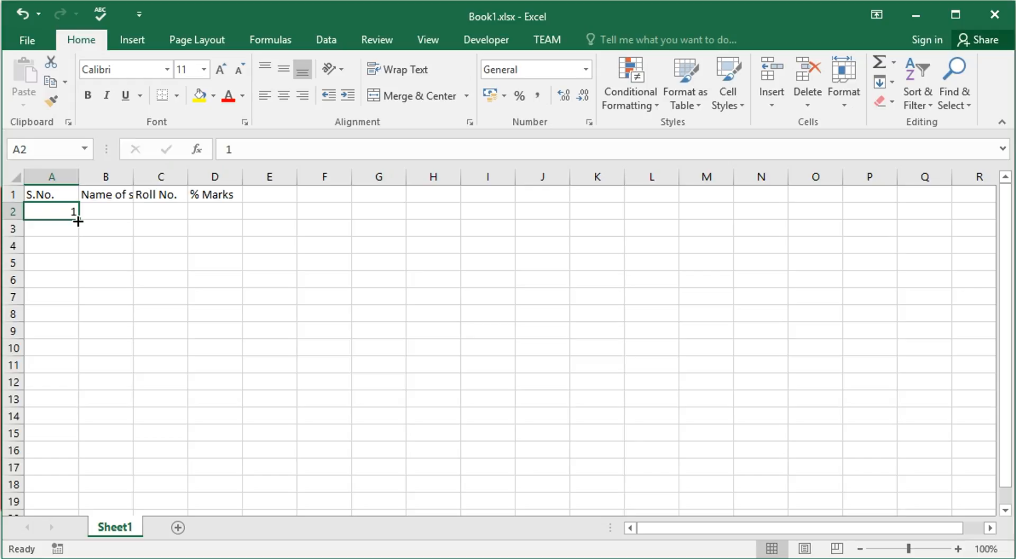
{"action": "left_click_drag", "start_coordinate": [78, 221], "coordinate": [77, 320]}
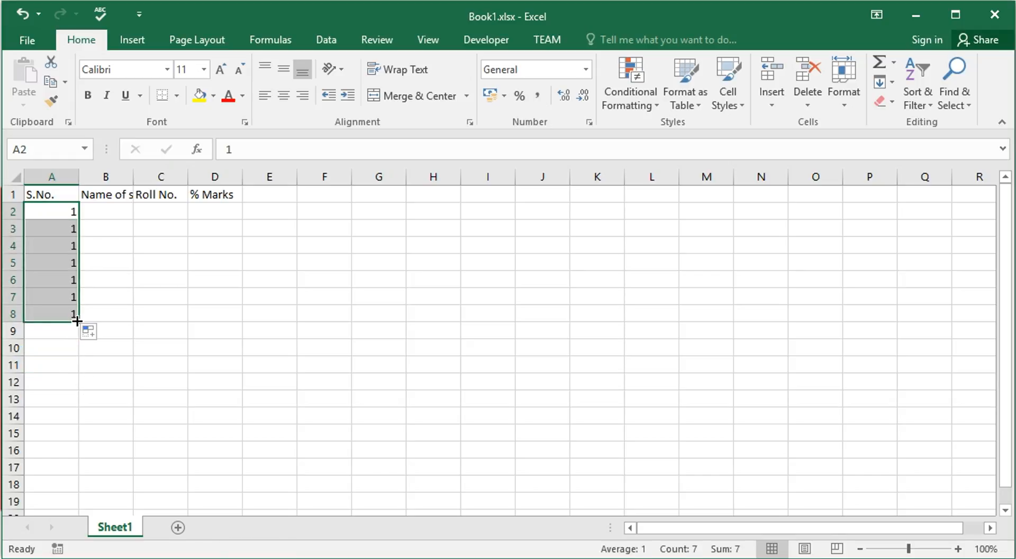
{"action": "left_click", "coordinate": [104, 334]}
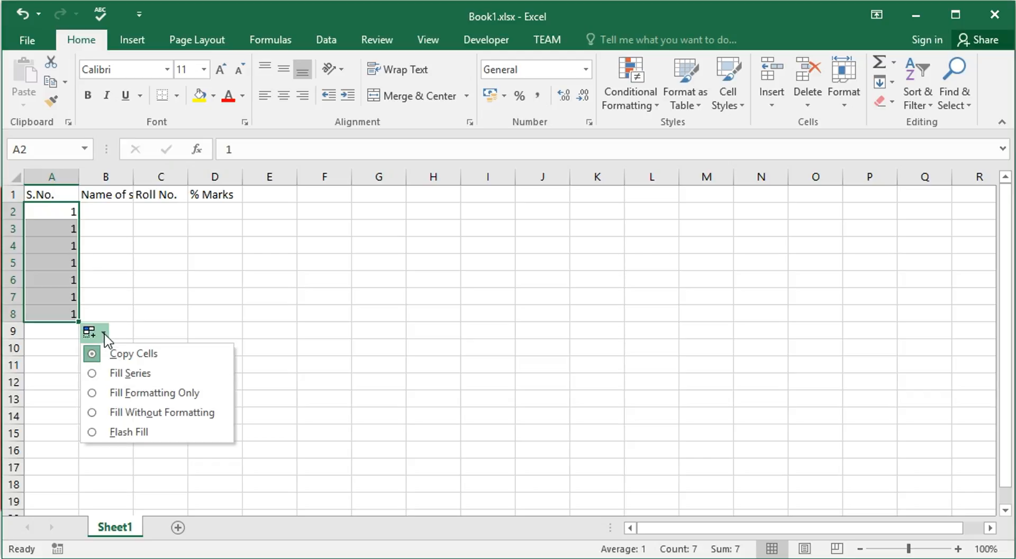
{"action": "left_click", "coordinate": [99, 374]}
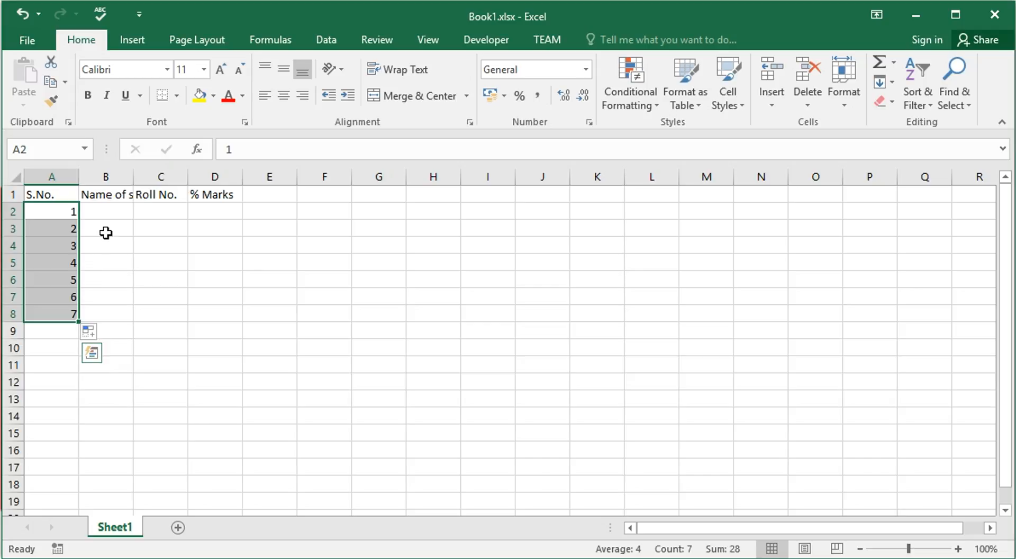
- Enter the student names ABC in B2 and DEF in B3
{"action": "left_click", "coordinate": [116, 213]}
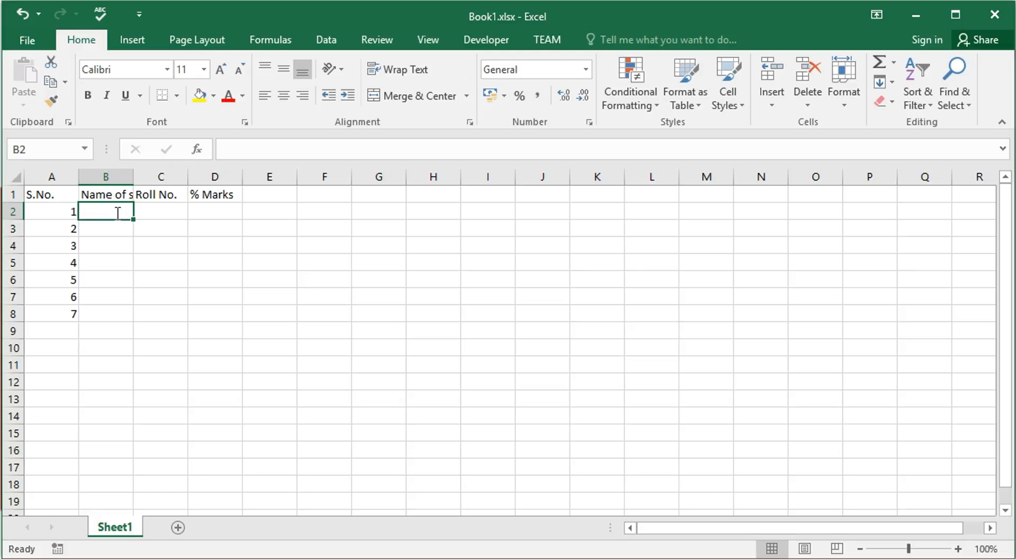
{"action": "type", "text": "ABC"}
{"action": "key", "text": "Return"}
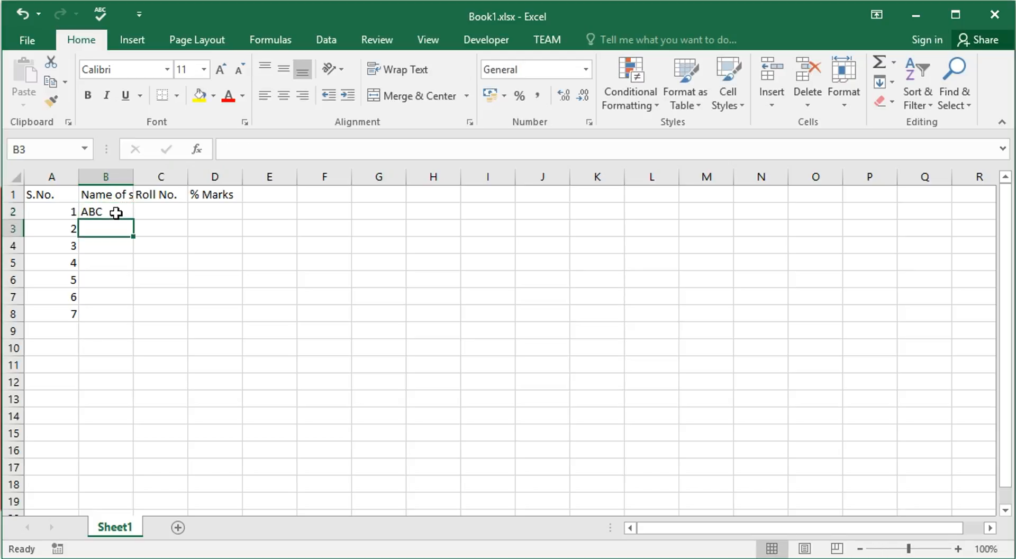
{"action": "type", "text": "DEF"}
{"action": "key", "text": "Return"}
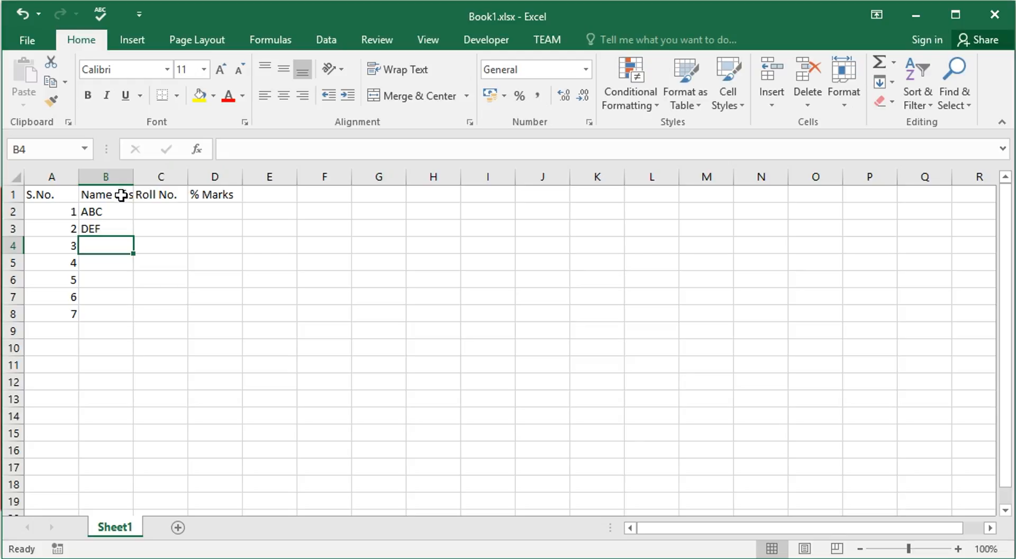
- Autofit column B to the Name of students heading and widen it a little further
{"action": "left_click", "coordinate": [122, 195]}
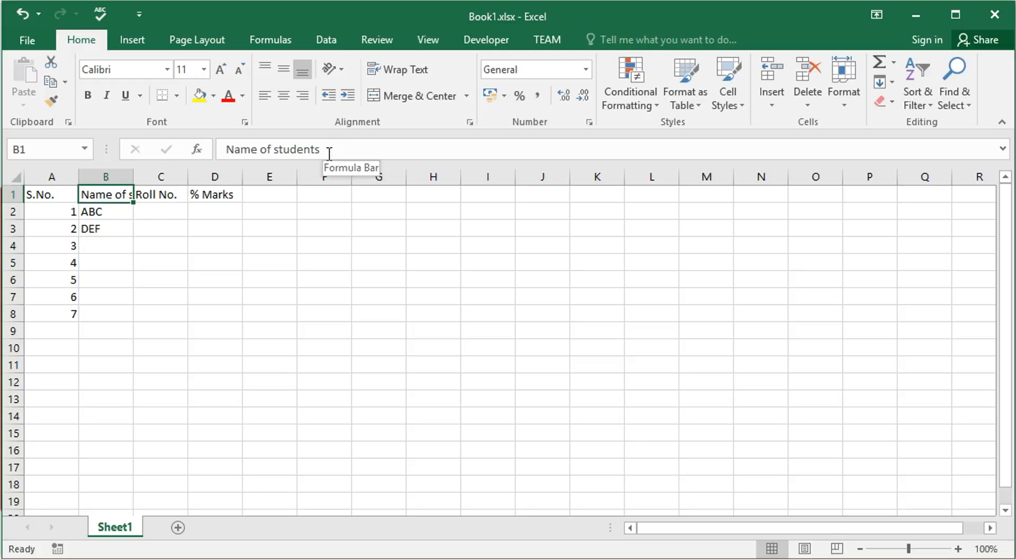
{"action": "left_click", "coordinate": [134, 176]}
{"action": "left_click", "coordinate": [135, 176]}
{"action": "left_click", "coordinate": [135, 176]}
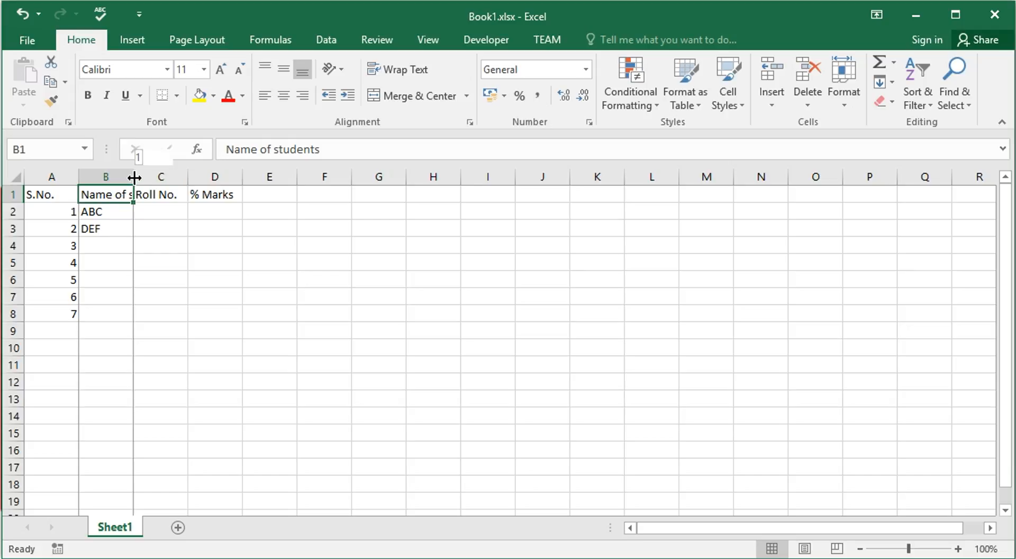
{"action": "double_click", "coordinate": [134, 177]}
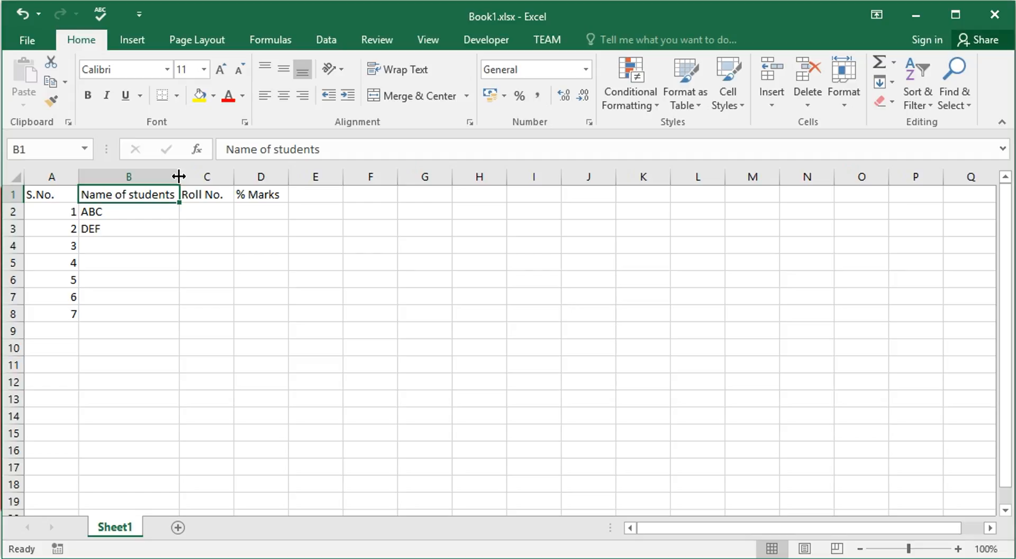
{"action": "left_click_drag", "start_coordinate": [179, 177], "coordinate": [207, 173]}
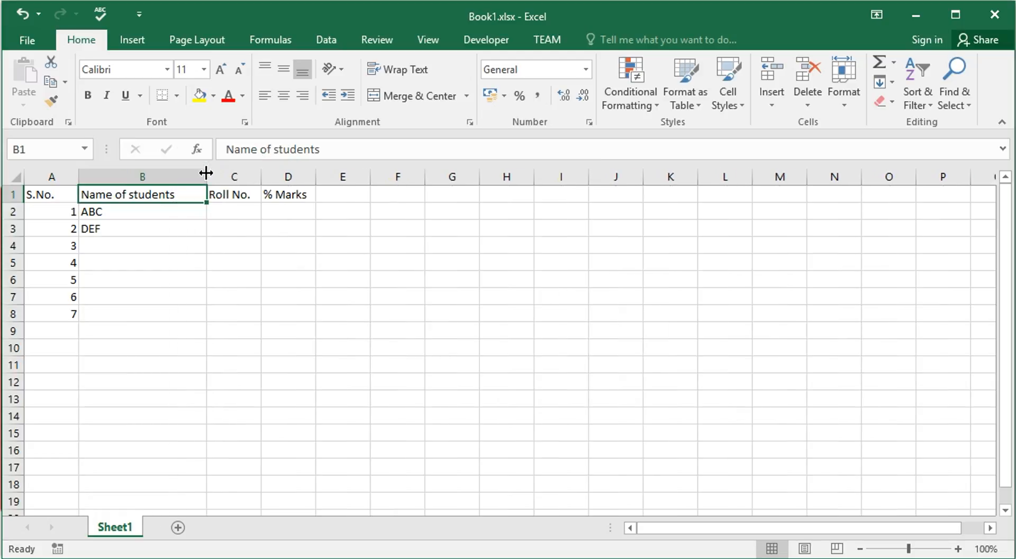
- Enter the roll numbers 1 in C2 and 6 in C3
{"action": "left_click", "coordinate": [221, 208]}
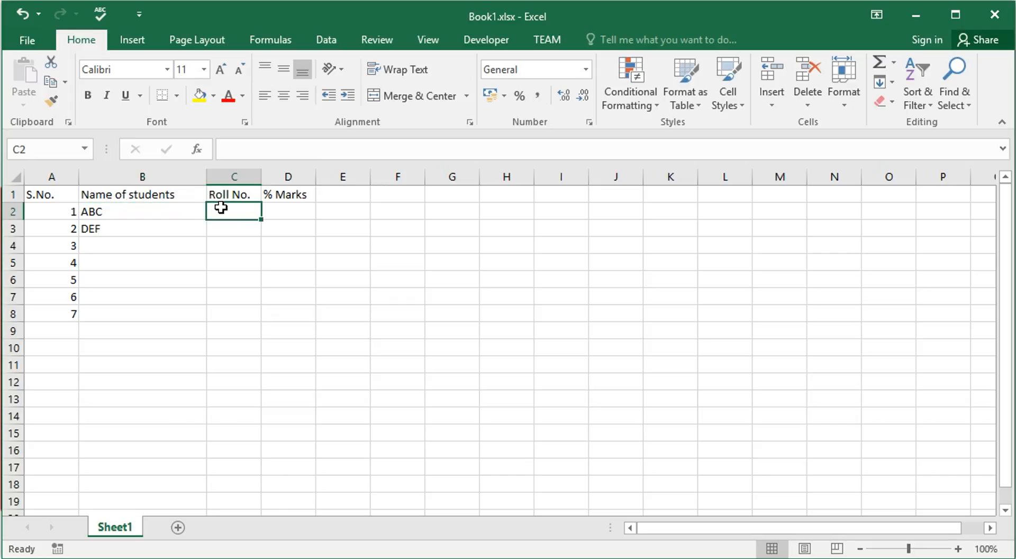
{"action": "type", "text": "1"}
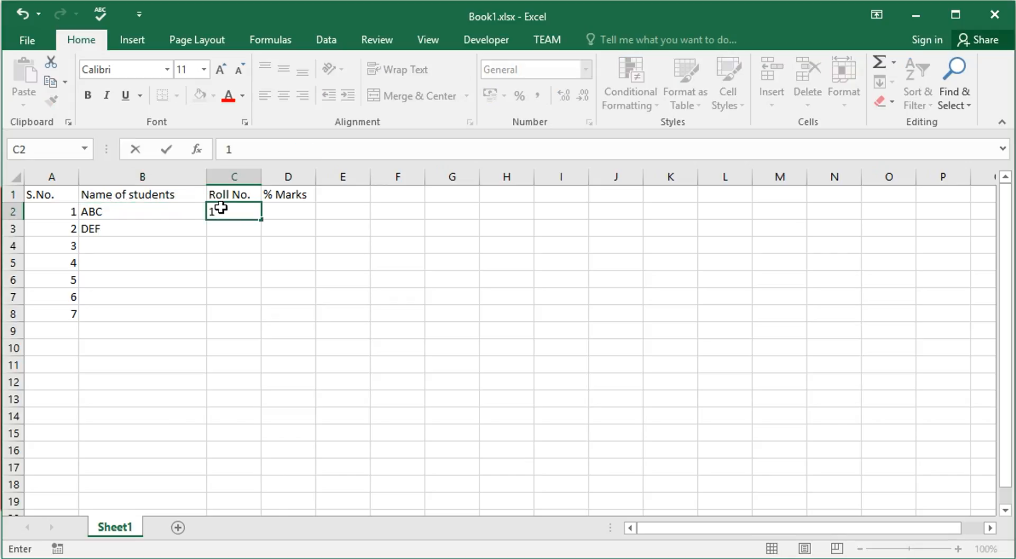
{"action": "key", "text": "Return"}
{"action": "type", "text": "6"}
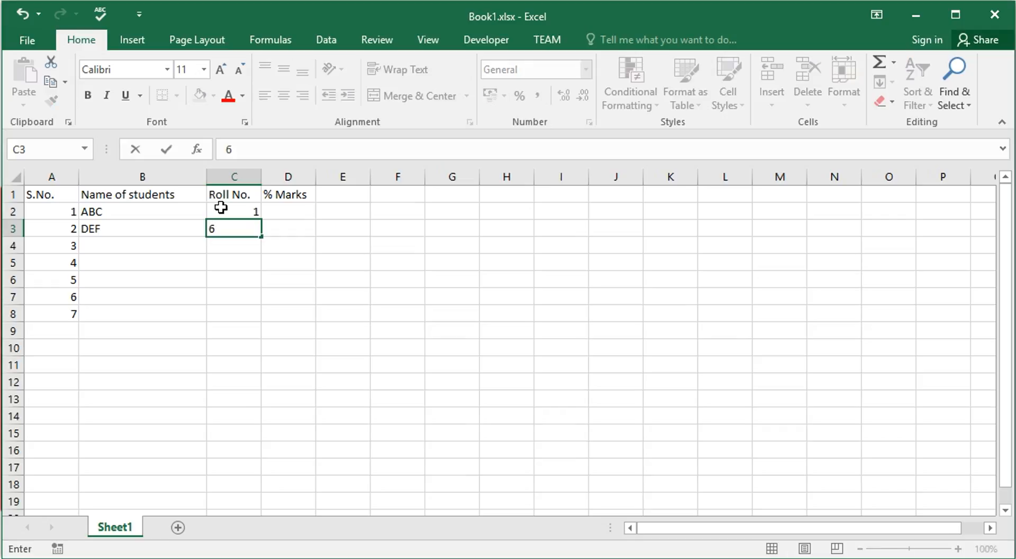
{"action": "key", "text": "Return"}
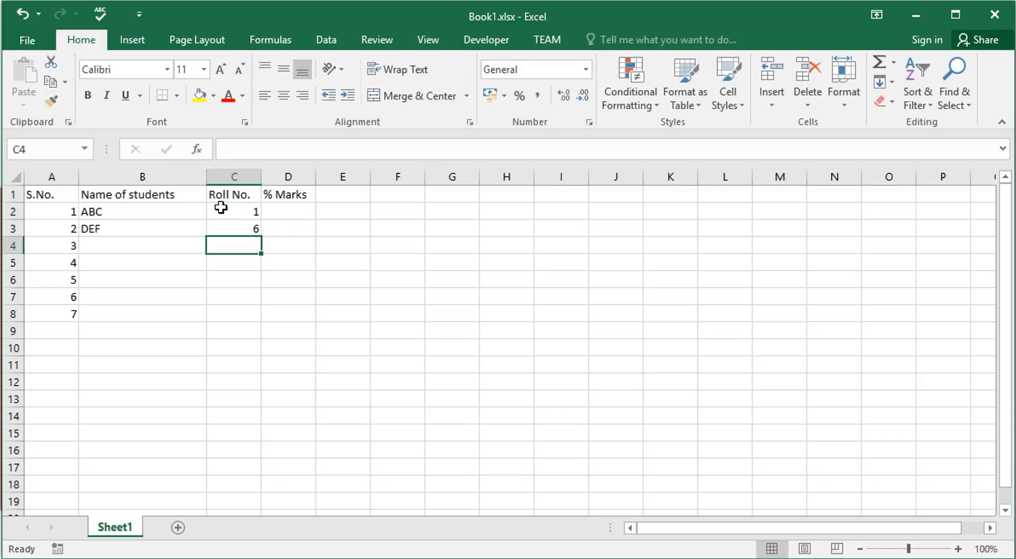
- Enter 30% as the % Marks value for student ABC in D2
{"action": "left_click", "coordinate": [287, 206]}
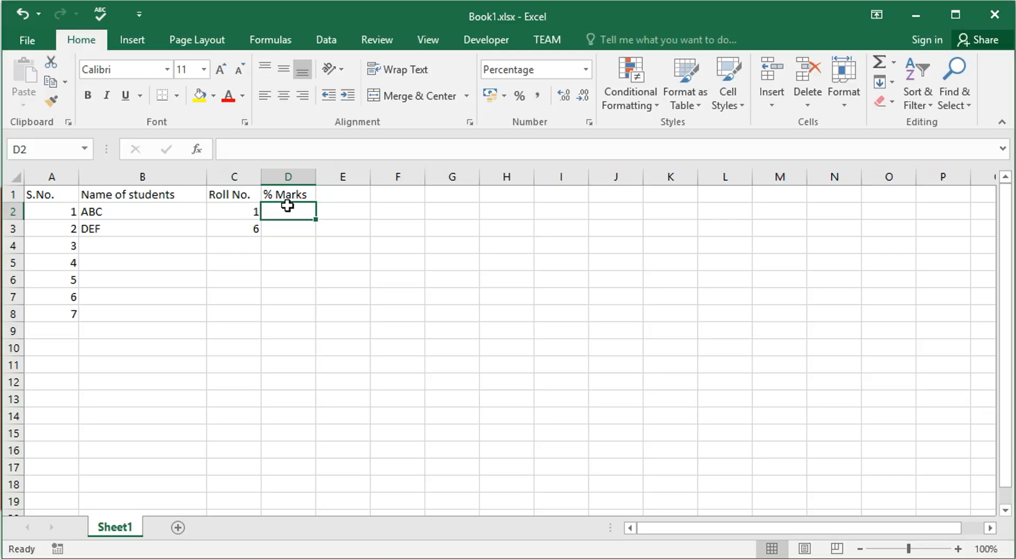
{"action": "type", "text": "30"}
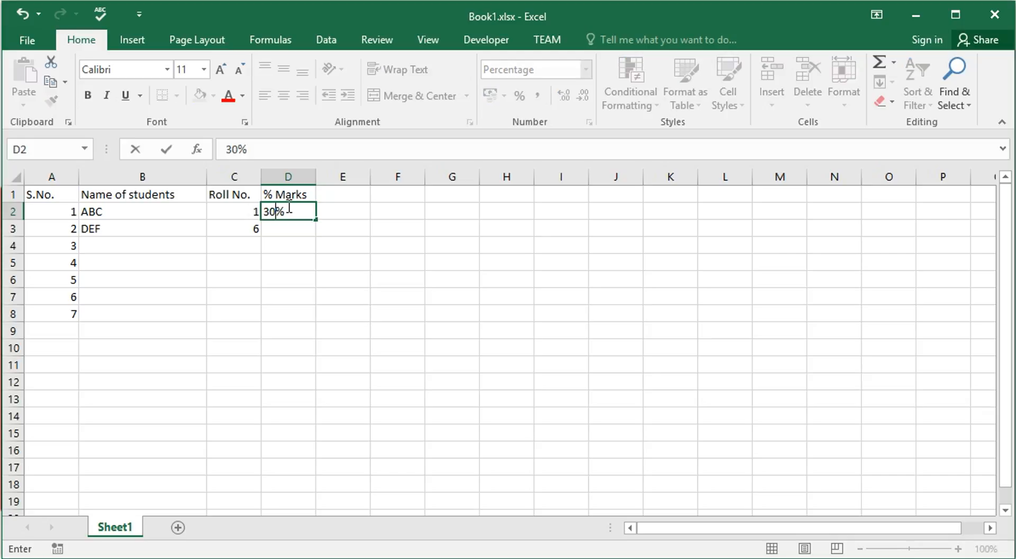
{"action": "key", "text": "Return"}
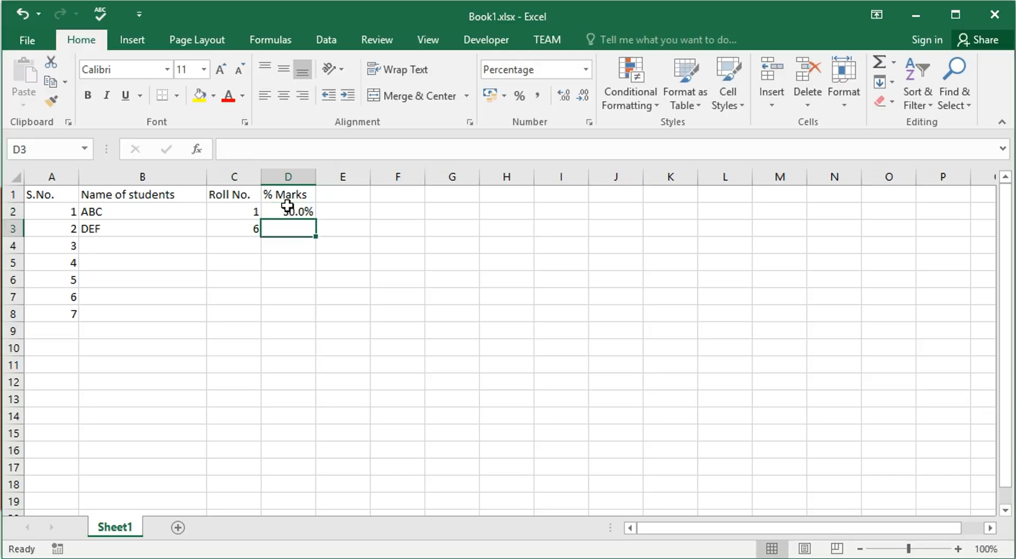
{"action": "left_click", "coordinate": [301, 212]}
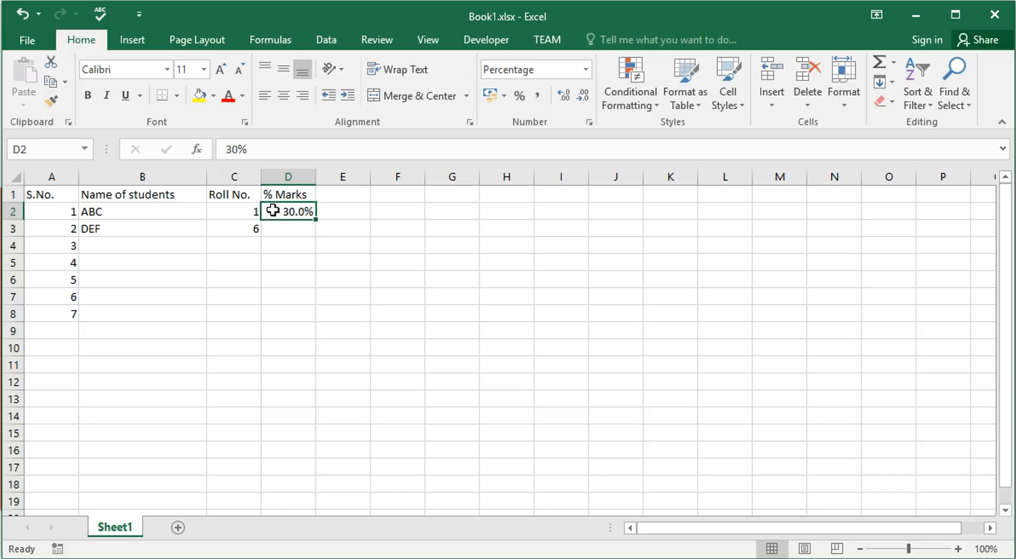
- Enter 30% in cell E2, beside the % Marks value of the first student
{"action": "left_click", "coordinate": [353, 213]}
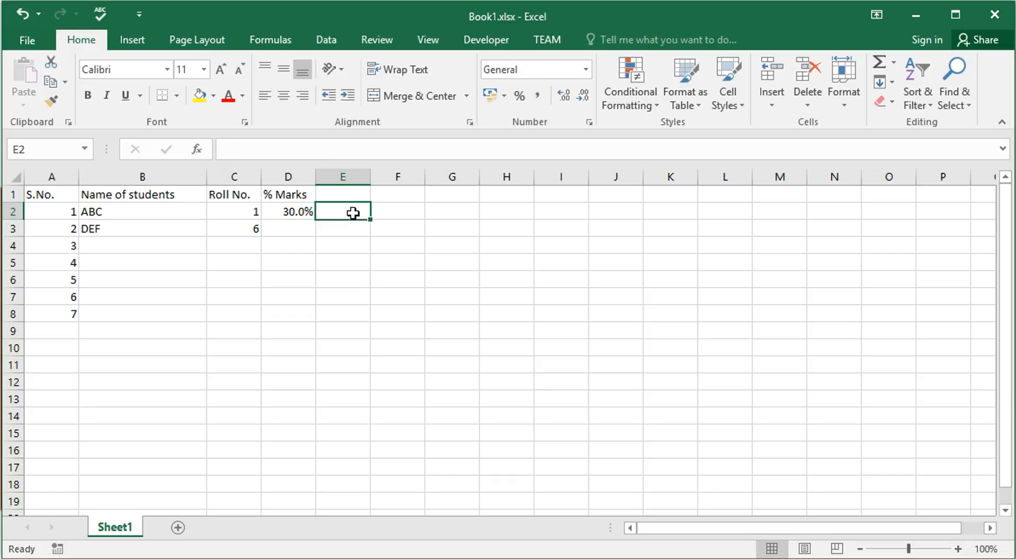
{"action": "type", "text": "30"}
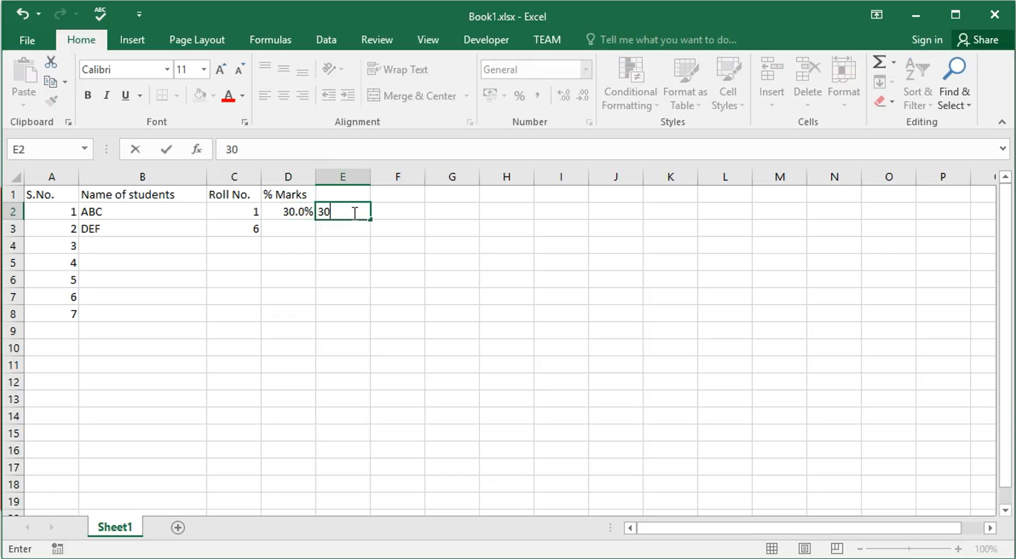
{"action": "type", "text": "%"}
{"action": "key", "text": "Return"}
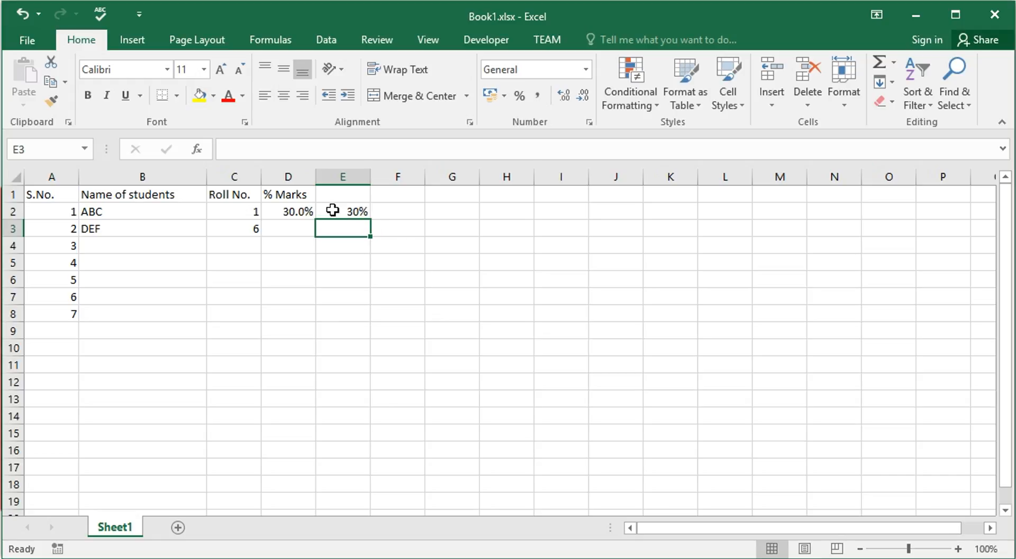
- Enter the % Marks values 40% in D3 and 50% in D4
{"action": "left_click", "coordinate": [286, 227]}
{"action": "type", "text": "40"}
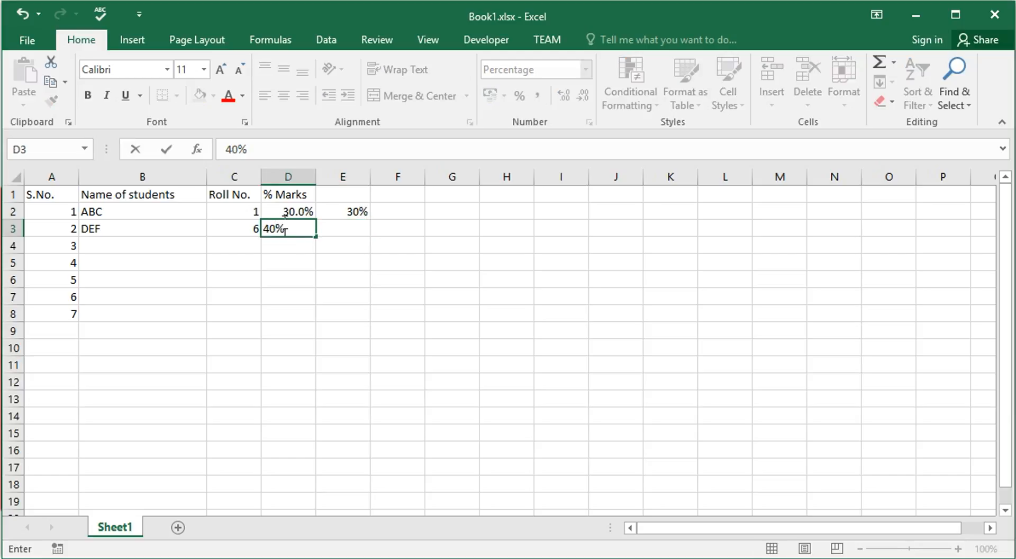
{"action": "key", "text": "Return"}
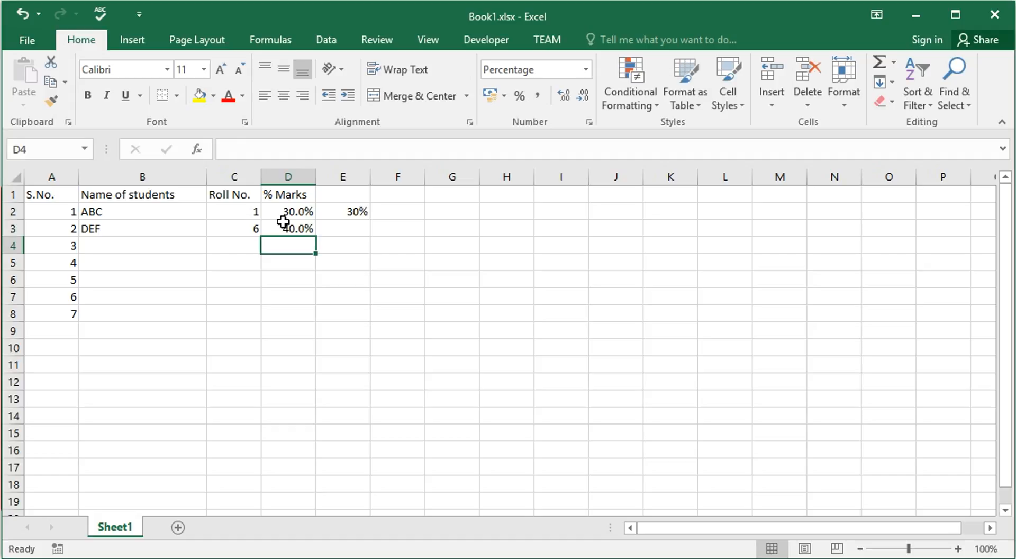
{"action": "type", "text": "50"}
{"action": "key", "text": "Return"}
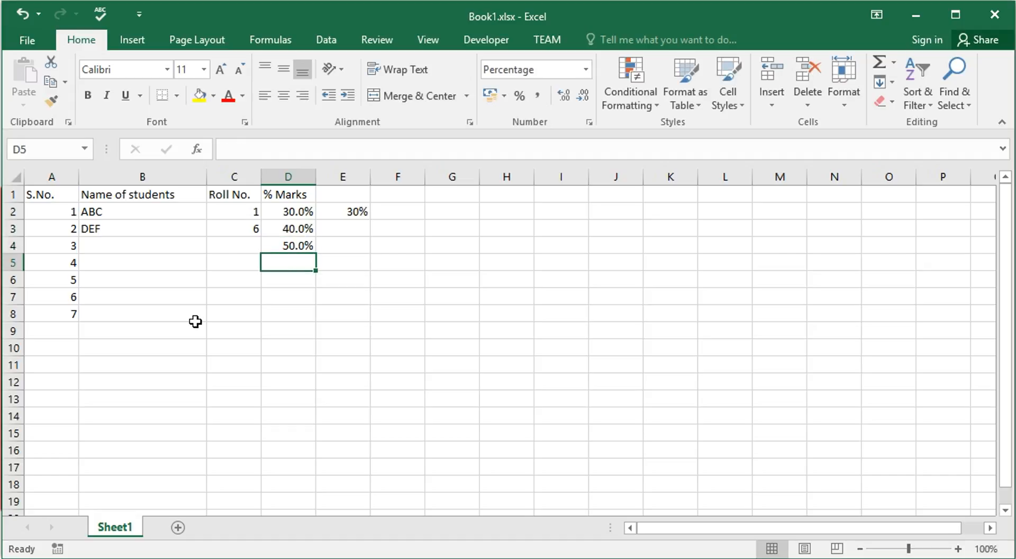
- Insert a Horizontal Picture List SmartArt graphic on the sheet
{"action": "left_click", "coordinate": [130, 43]}
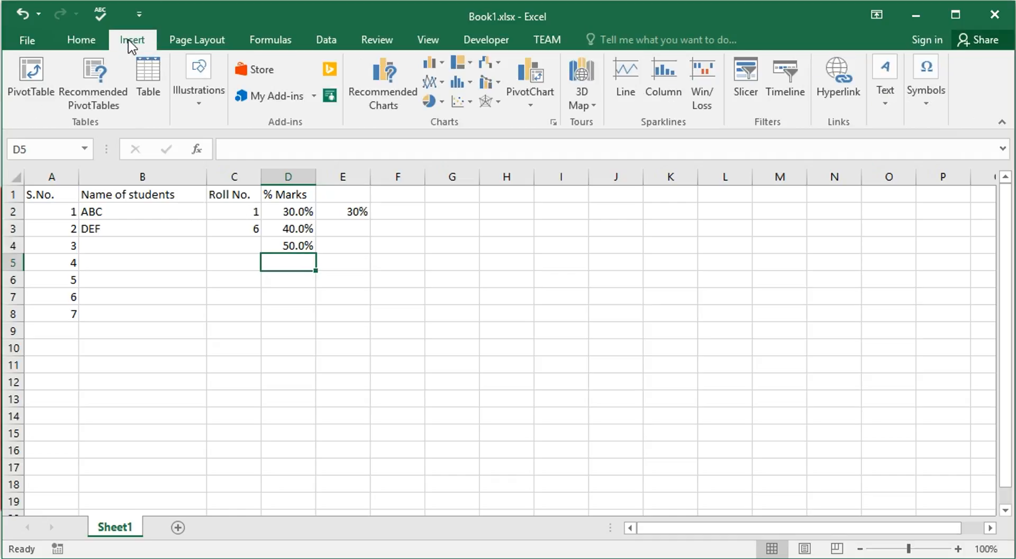
{"action": "left_click", "coordinate": [200, 107]}
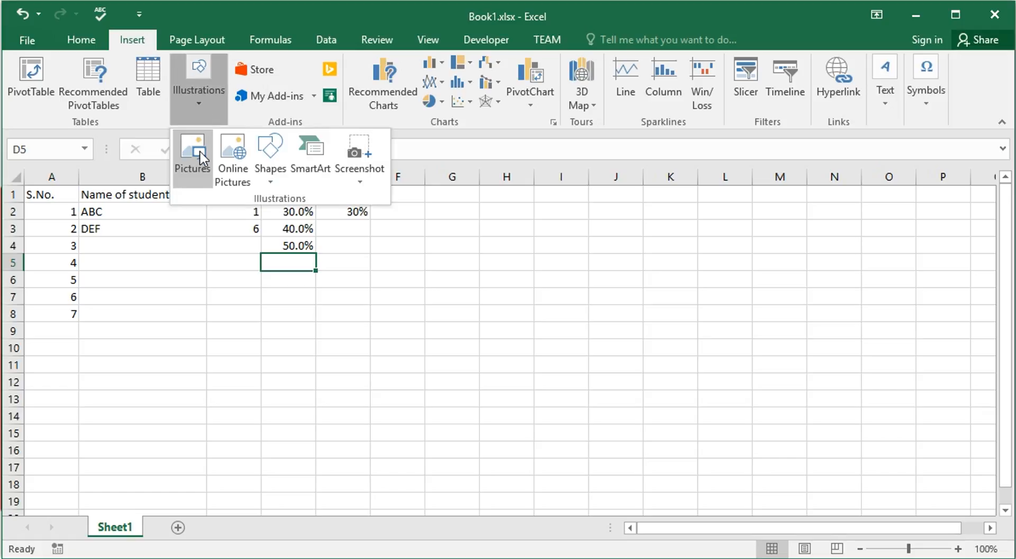
{"action": "left_click", "coordinate": [312, 154]}
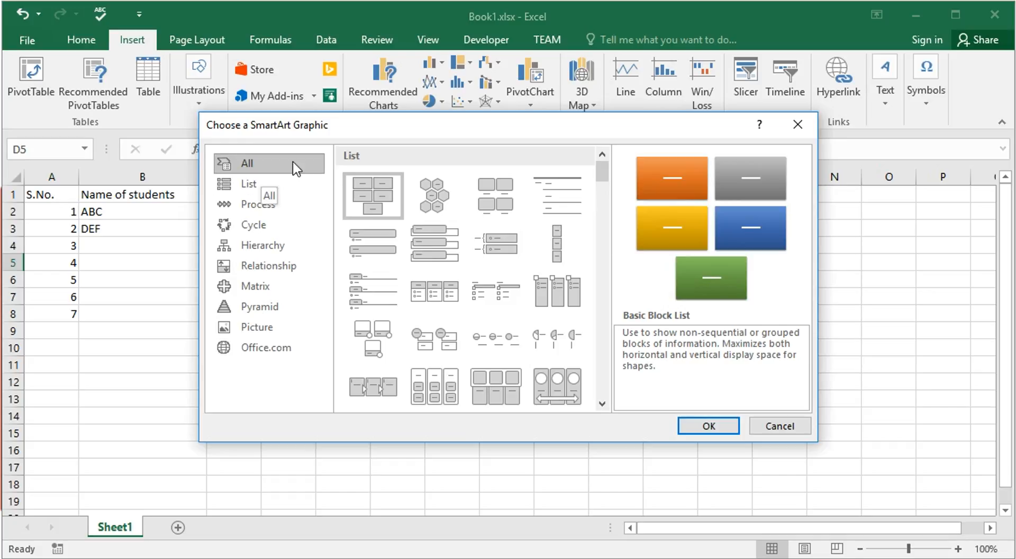
{"action": "left_click", "coordinate": [494, 386]}
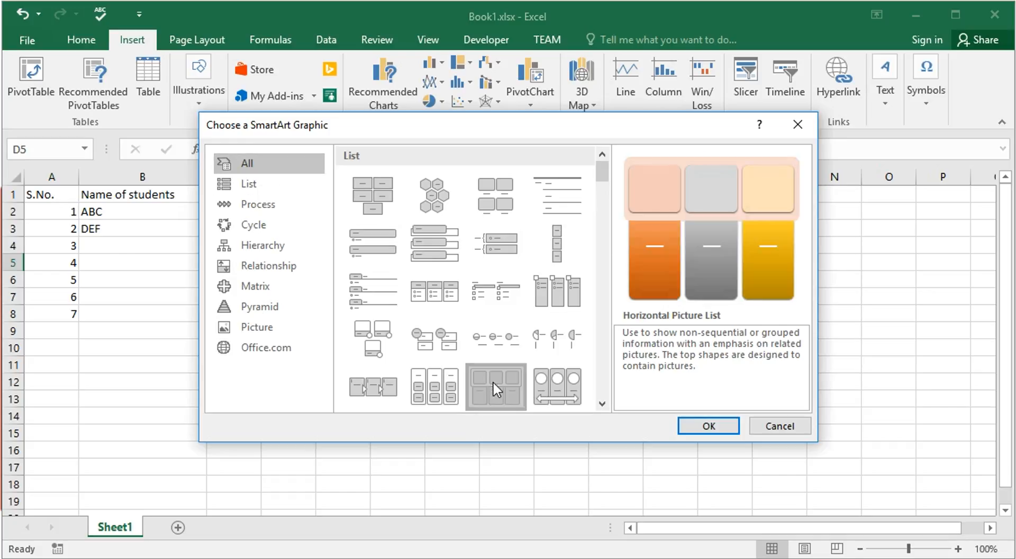
{"action": "left_click", "coordinate": [709, 426]}
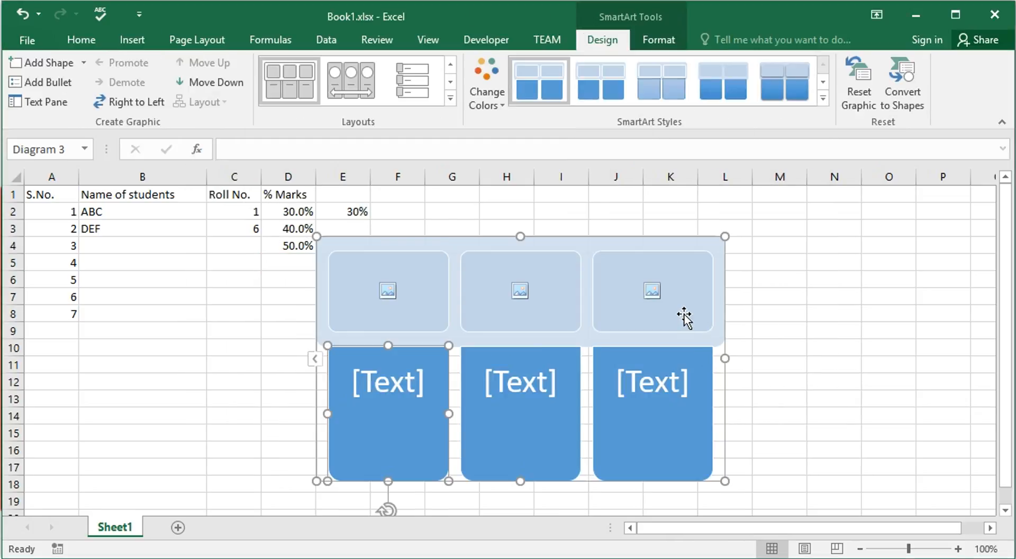
- Fill the SmartArt's first picture placeholder with the sunflower file images.jpg from the Pictures folder
{"action": "left_click", "coordinate": [390, 296]}
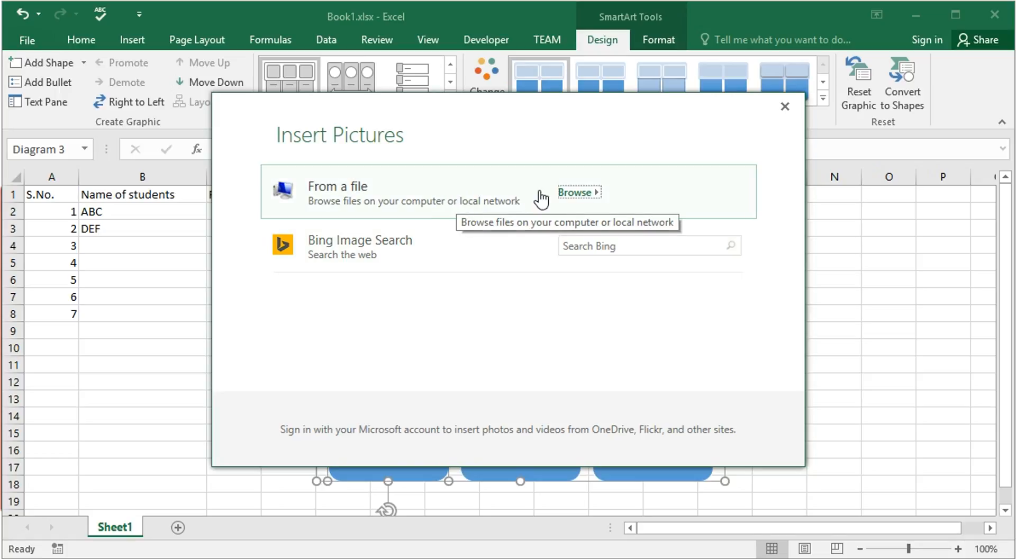
{"action": "left_click", "coordinate": [572, 194]}
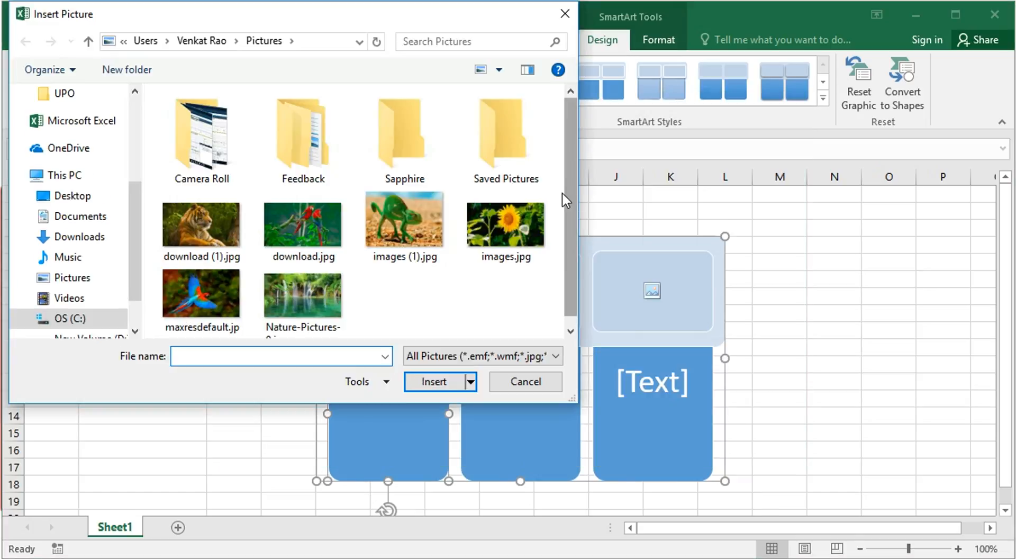
{"action": "left_click", "coordinate": [503, 215]}
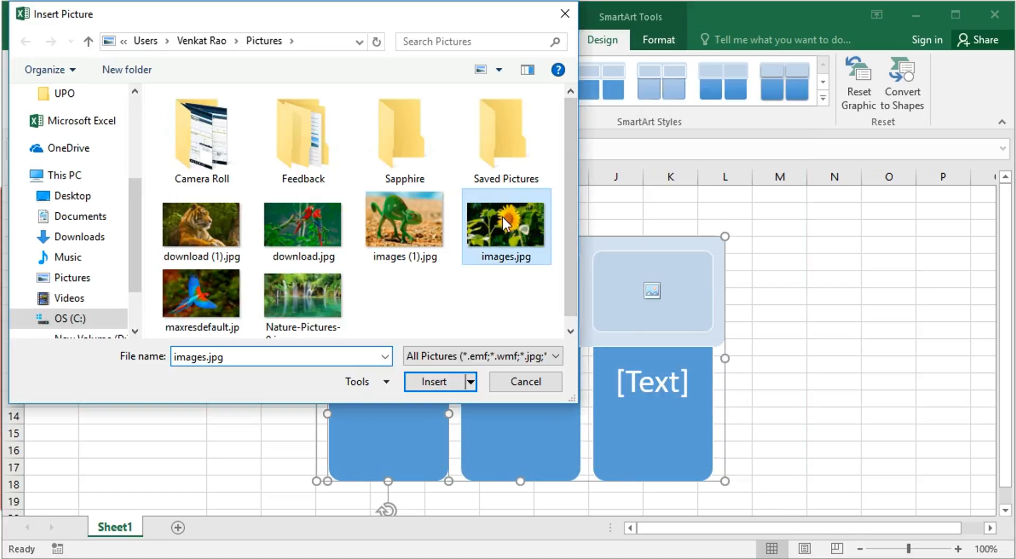
{"action": "left_click", "coordinate": [436, 380]}
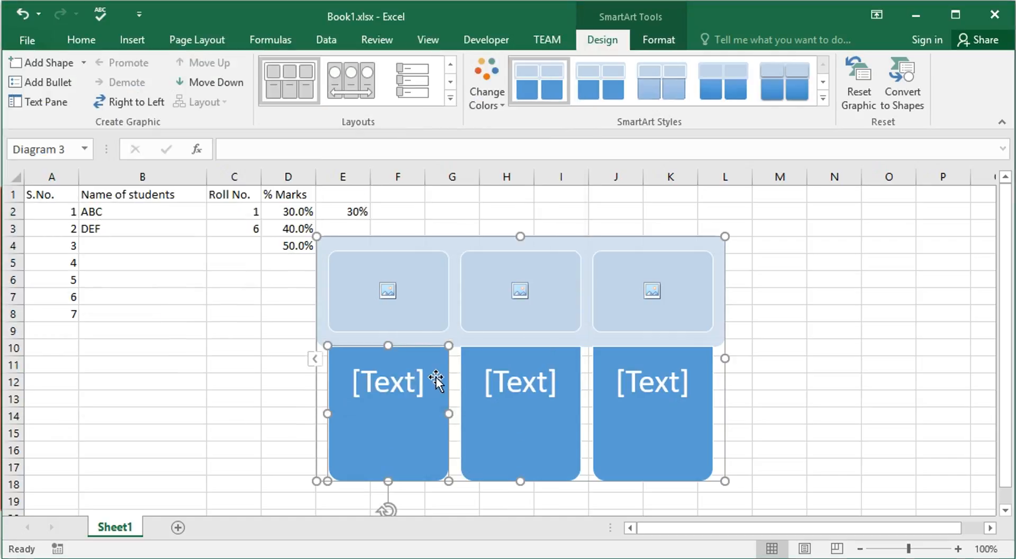
- Fill the SmartArt's middle picture placeholder with the flying parrot image maxresdefault from the Pictures folder
{"action": "left_click", "coordinate": [520, 292]}
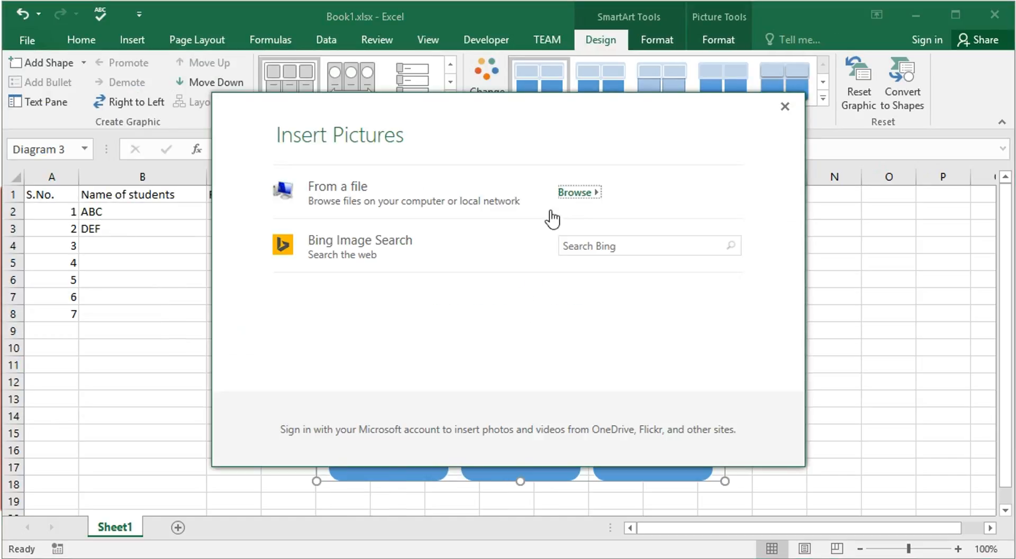
{"action": "left_click", "coordinate": [579, 193]}
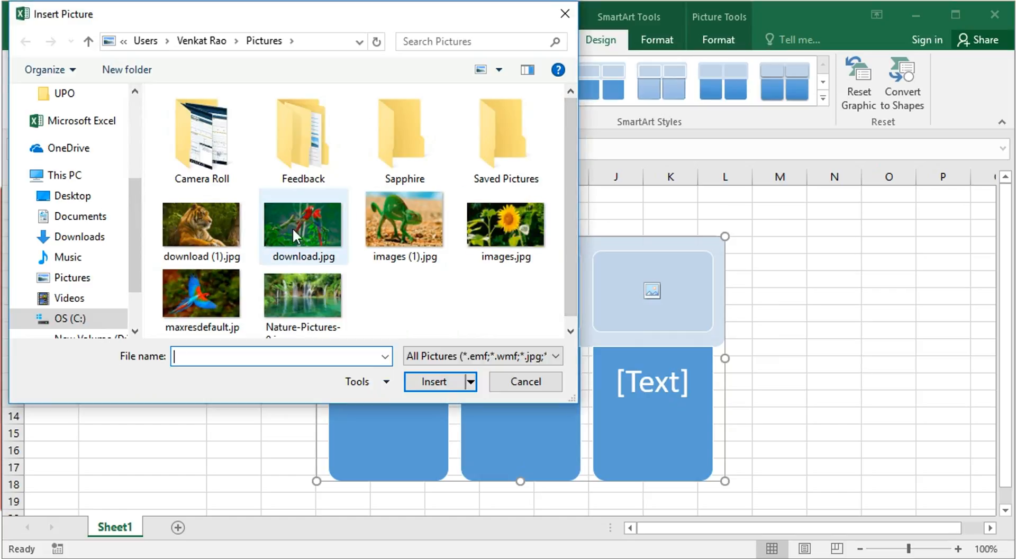
{"action": "left_click", "coordinate": [210, 284]}
{"action": "left_click", "coordinate": [438, 381]}
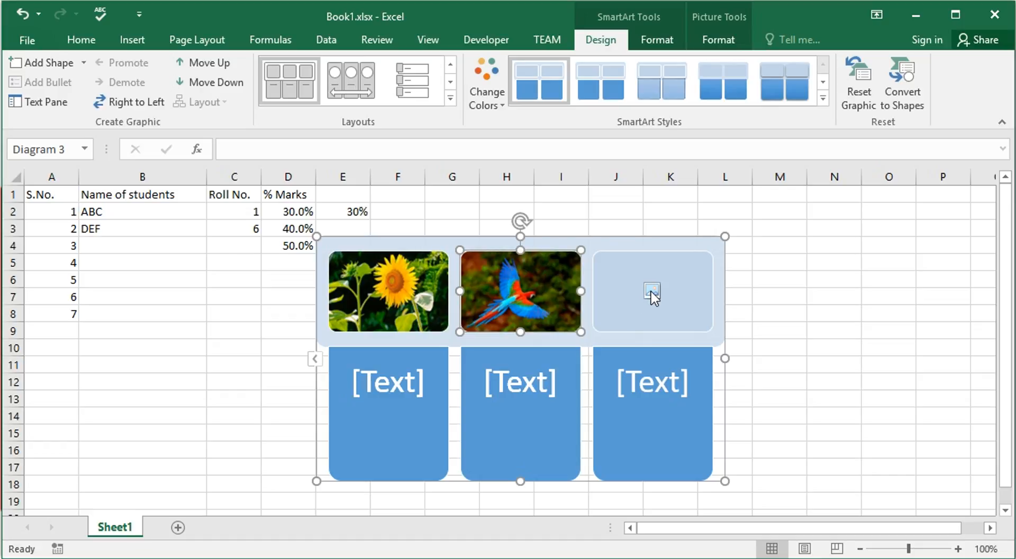
- Fill the SmartArt's third picture placeholder with the tiger file download (1).jpg from the Pictures folder
{"action": "left_click", "coordinate": [652, 291]}
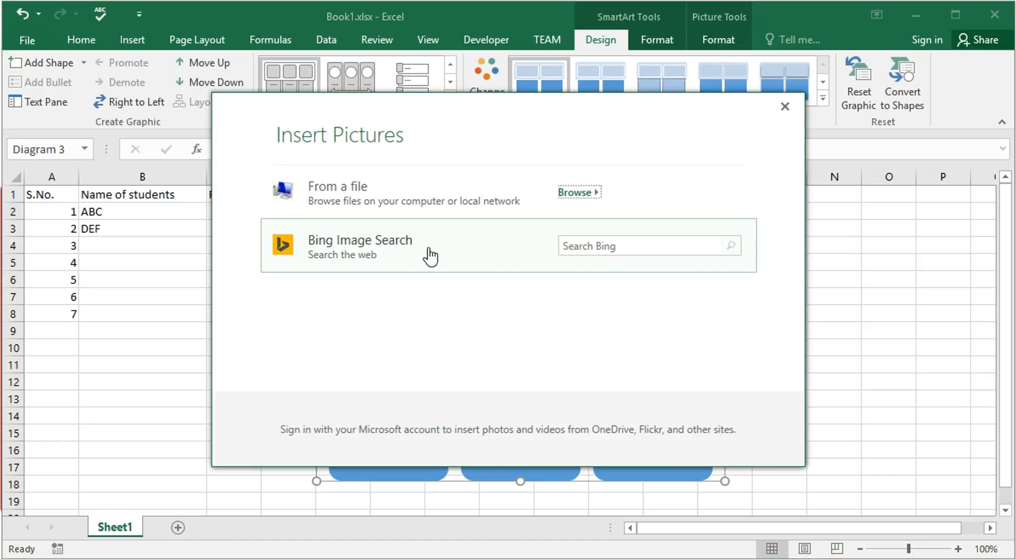
{"action": "left_click", "coordinate": [583, 193]}
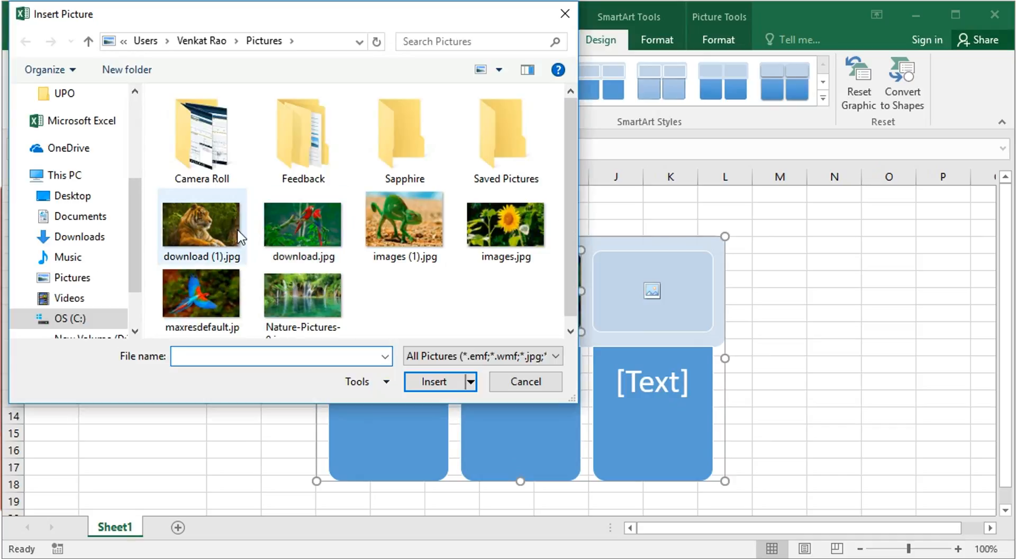
{"action": "left_click", "coordinate": [239, 237]}
{"action": "left_click", "coordinate": [424, 381]}
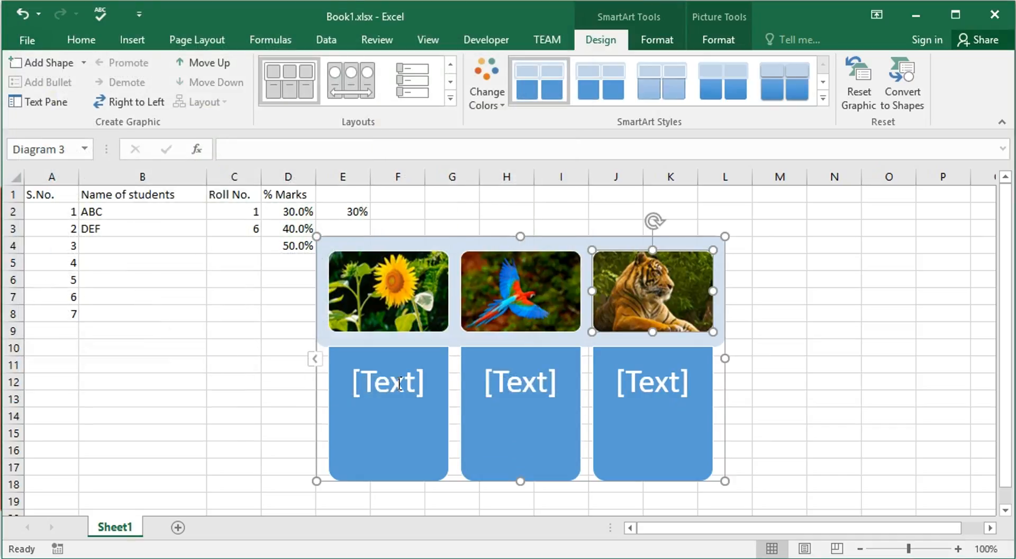
- Label the three SmartArt boxes Sunflower, Bird and Tiger under their matching pictures
{"action": "left_click", "coordinate": [399, 383]}
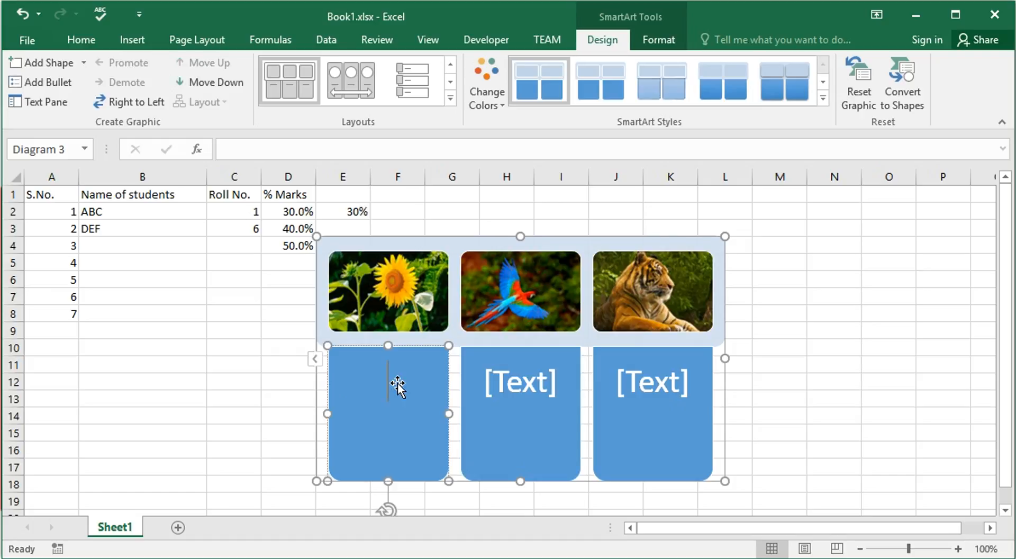
{"action": "type", "text": "Sun"}
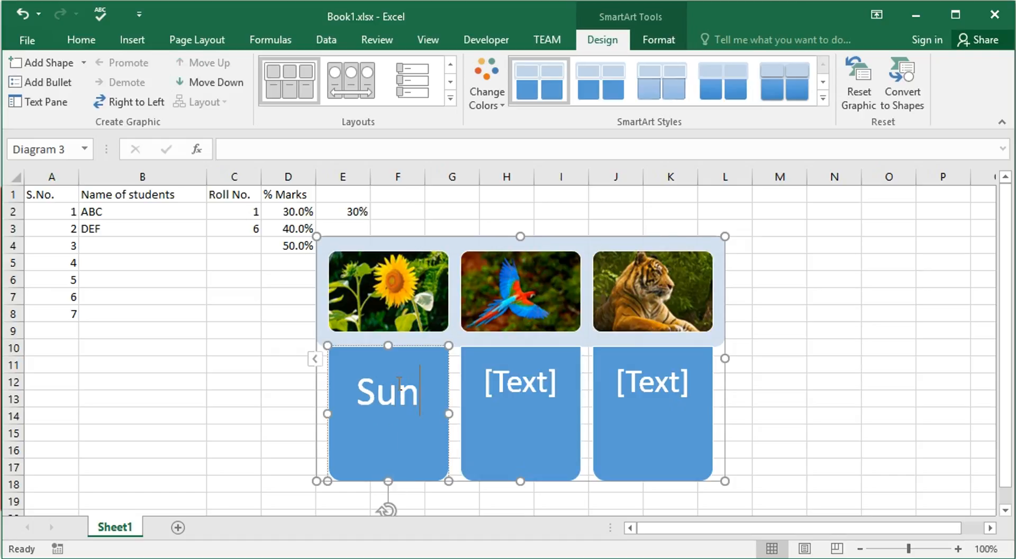
{"action": "type", "text": "flower"}
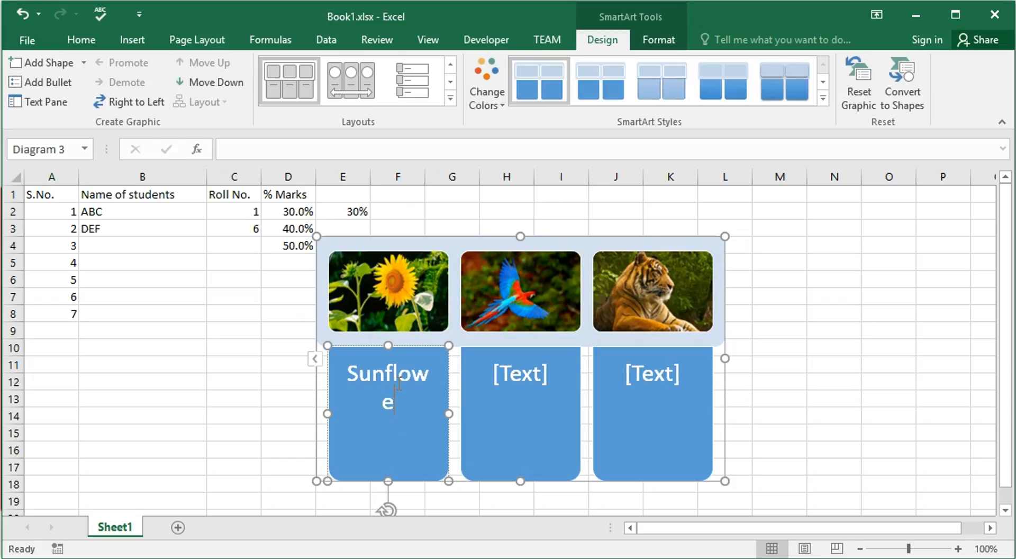
{"action": "left_click", "coordinate": [529, 368]}
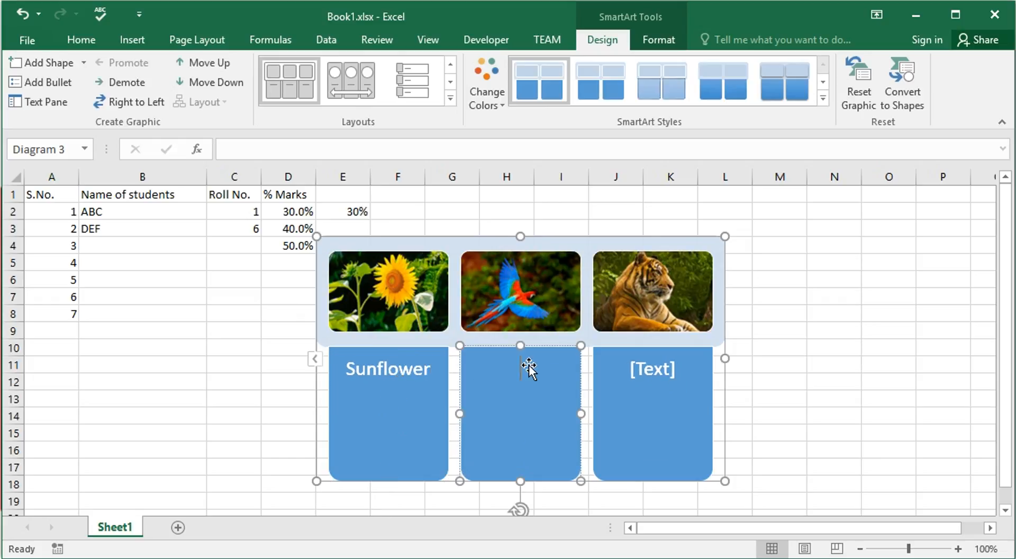
{"action": "type", "text": "Bird"}
{"action": "left_click", "coordinate": [657, 373]}
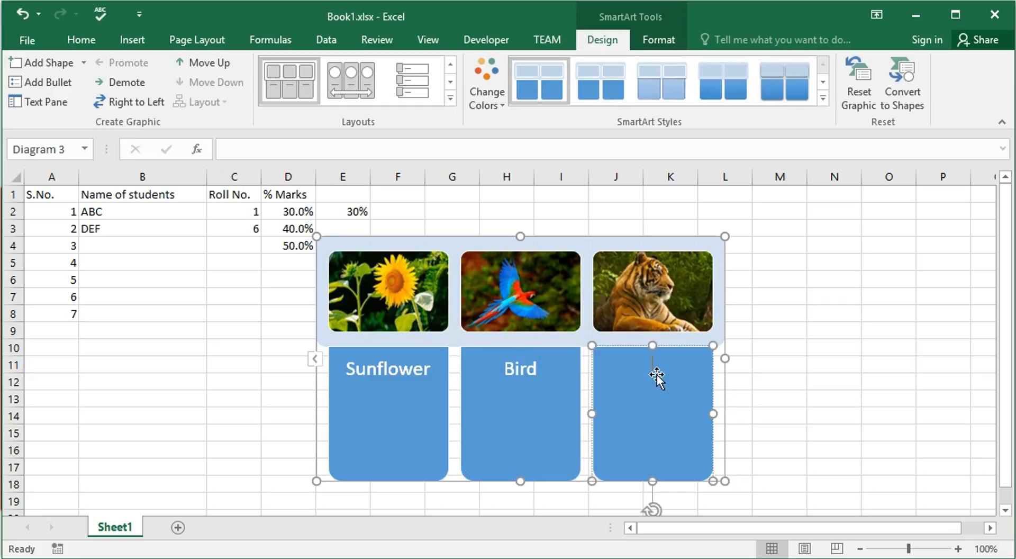
{"action": "type", "text": "Tiger"}
{"action": "left_click", "coordinate": [747, 396]}
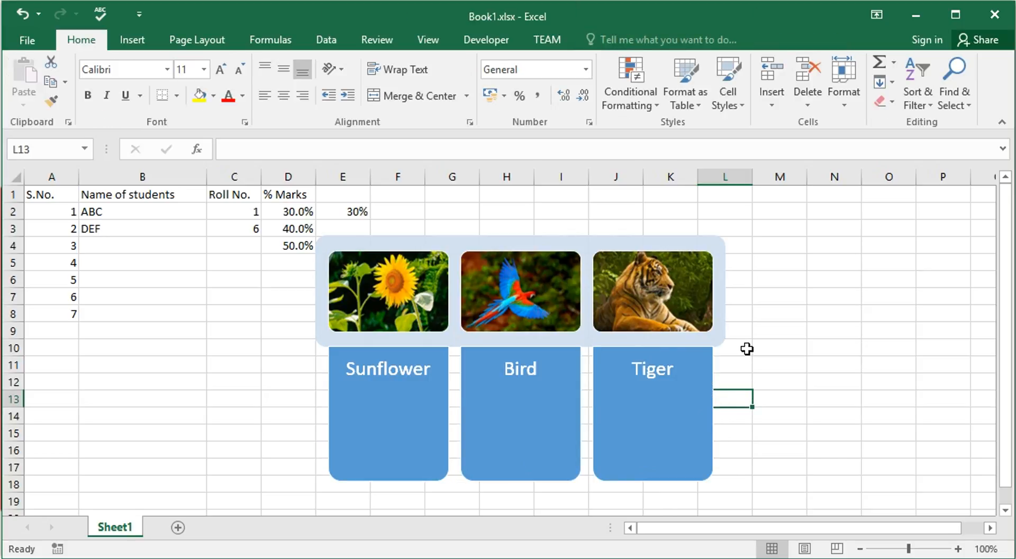
- Try to move the SmartArt graphic by its pale background band and undo the last shift
{"action": "left_click", "coordinate": [618, 244]}
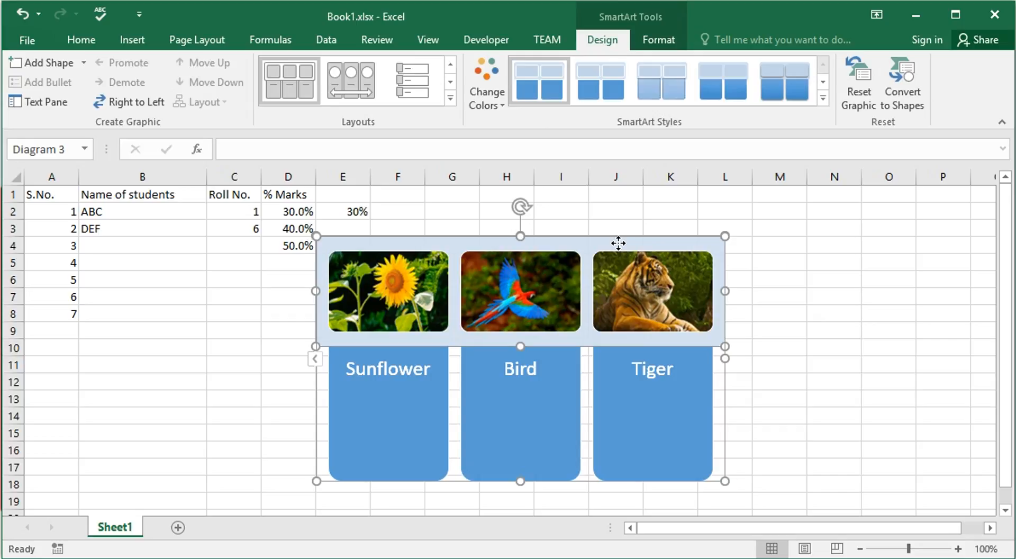
{"action": "mouse_move", "coordinate": [618, 243]}
{"action": "left_mouse_down"}
{"action": "mouse_move", "coordinate": [583, 238]}
{"action": "mouse_move", "coordinate": [621, 248]}
{"action": "left_mouse_up"}
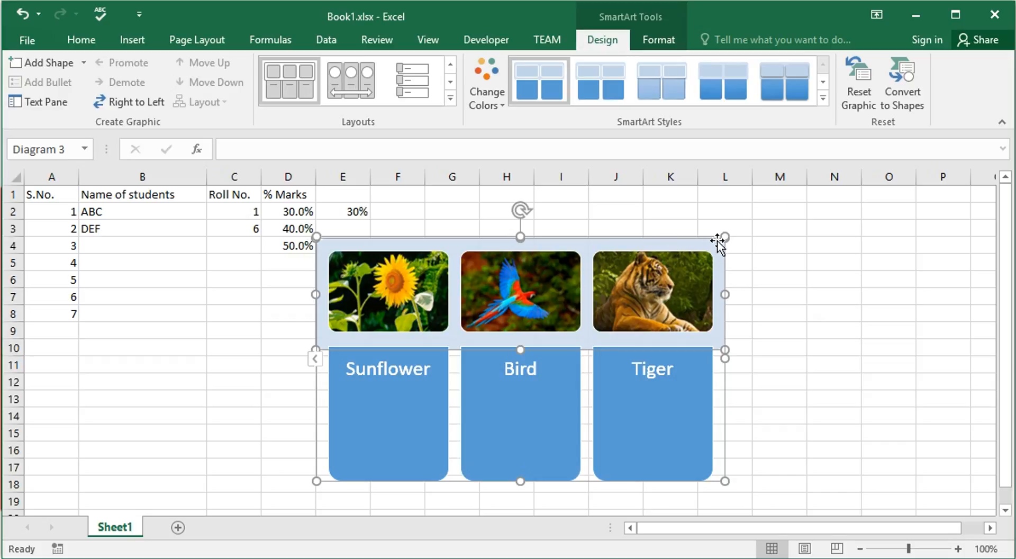
{"action": "left_click", "coordinate": [722, 447]}
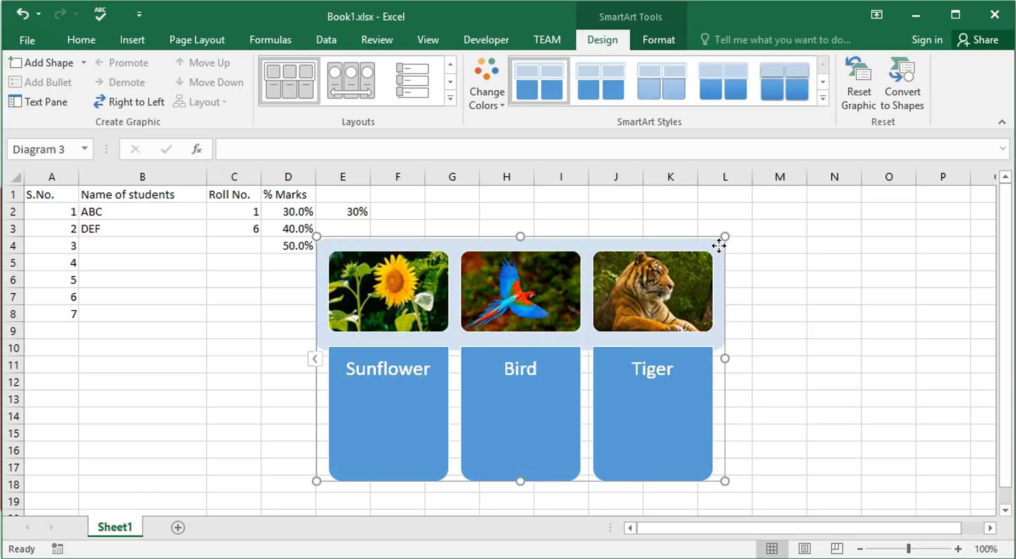
{"action": "left_click_drag", "start_coordinate": [692, 236], "coordinate": [316, 263]}
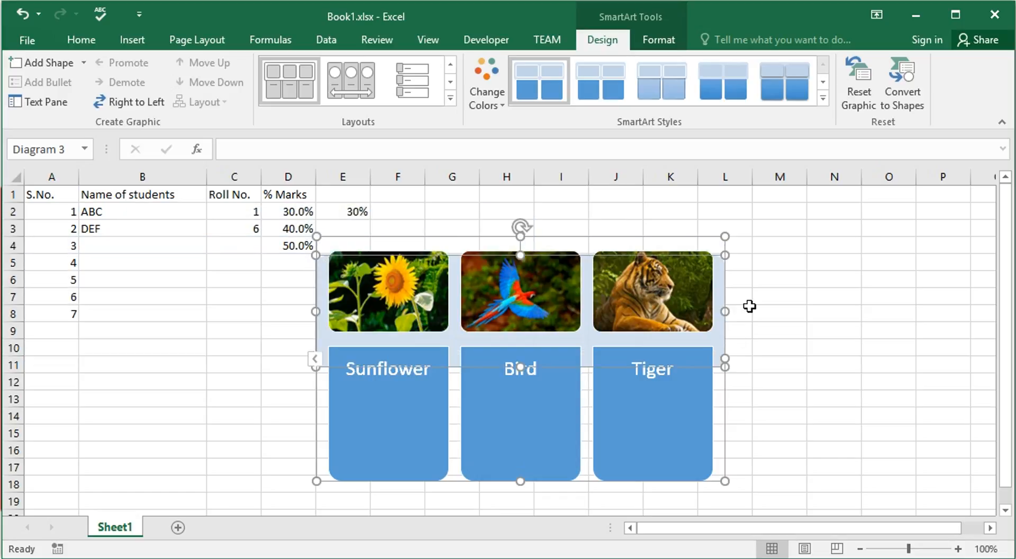
{"action": "key", "text": "ctrl+z"}
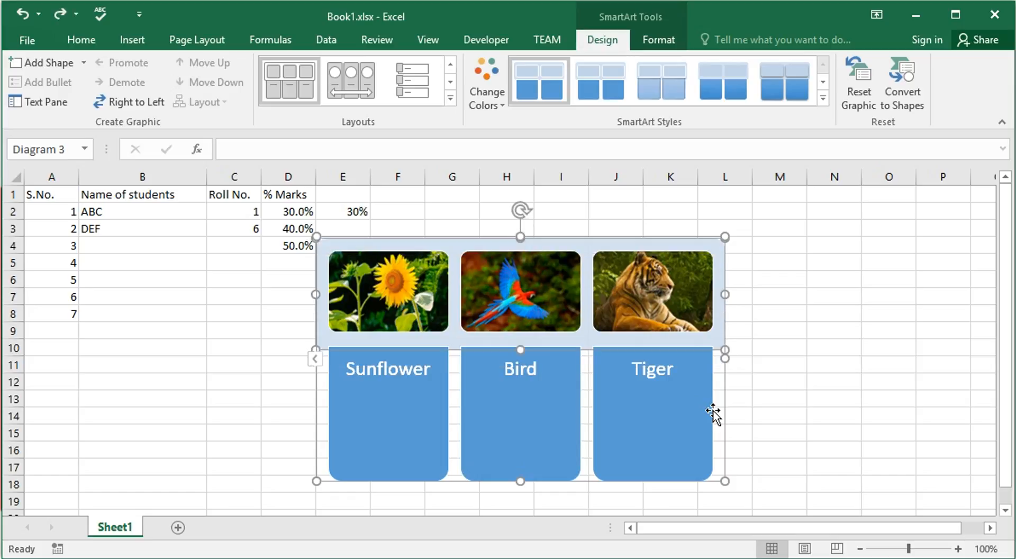
- Move the whole SmartArt graphic below the marks data so it spans columns B to G from row 5
{"action": "left_click", "coordinate": [724, 459]}
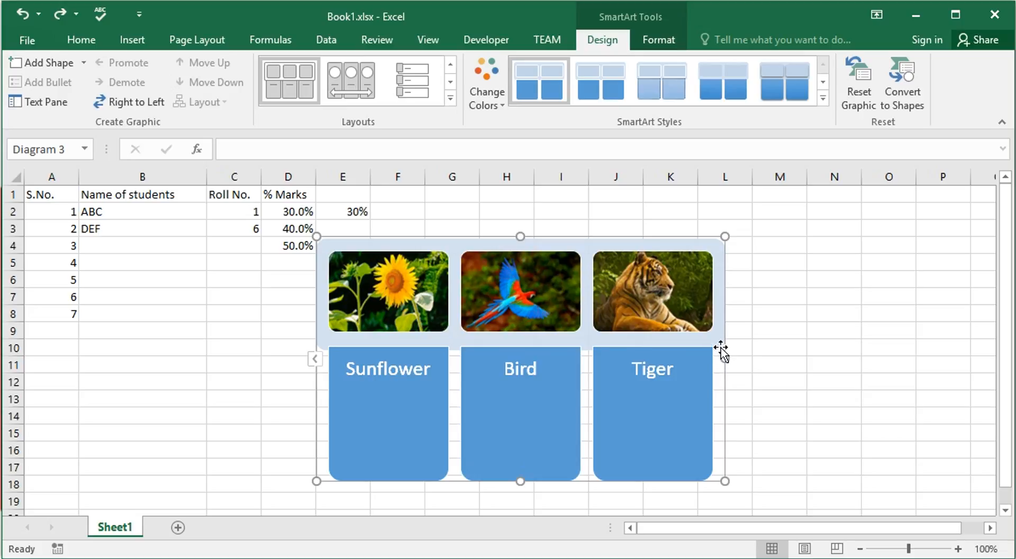
{"action": "left_click_drag", "start_coordinate": [721, 347], "coordinate": [486, 368]}
{"action": "left_click", "coordinate": [550, 253]}
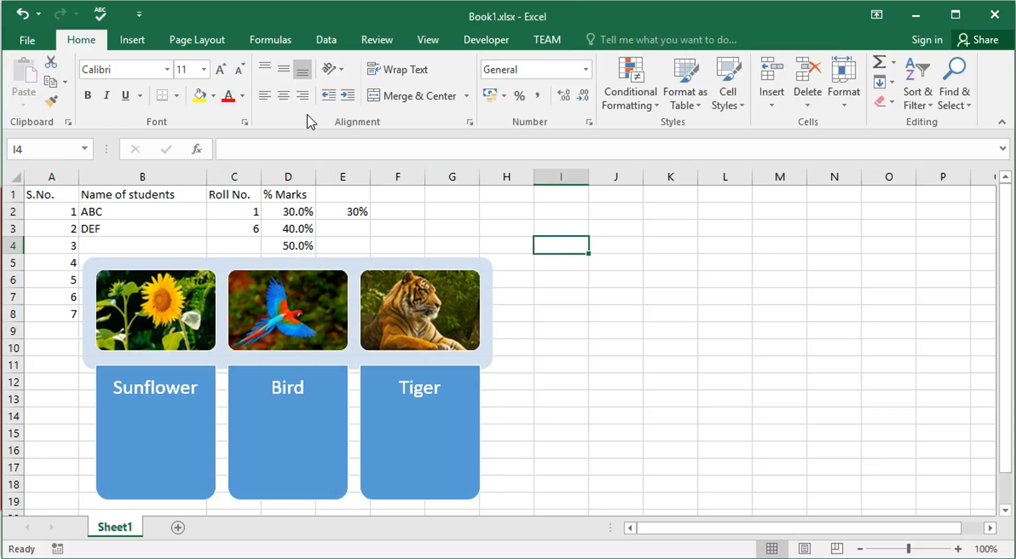
- Insert the Nature-Pictures waterfall image from the Pictures folder at cell I4
{"action": "left_click", "coordinate": [130, 42]}
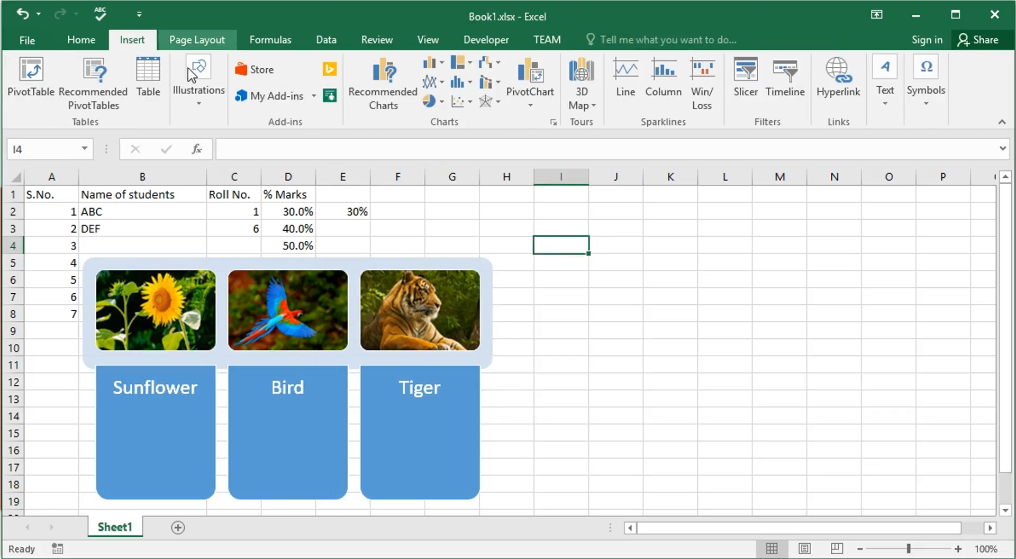
{"action": "left_click", "coordinate": [191, 97]}
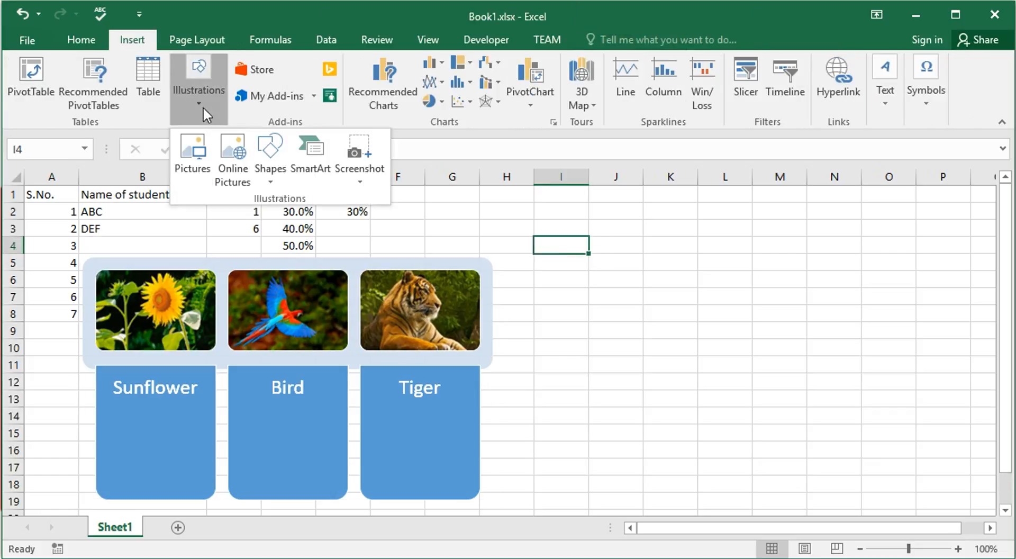
{"action": "left_click", "coordinate": [191, 154]}
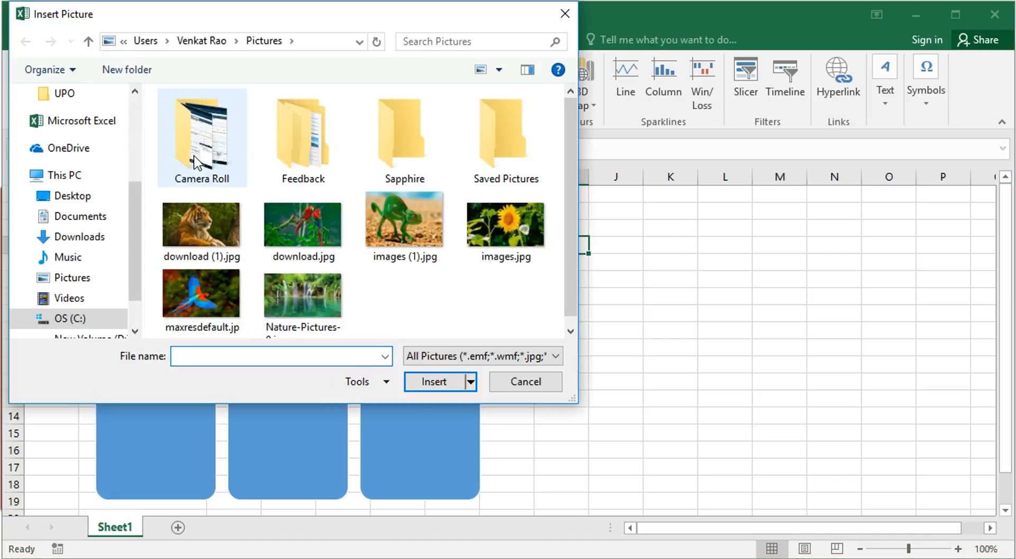
{"action": "left_click", "coordinate": [423, 381]}
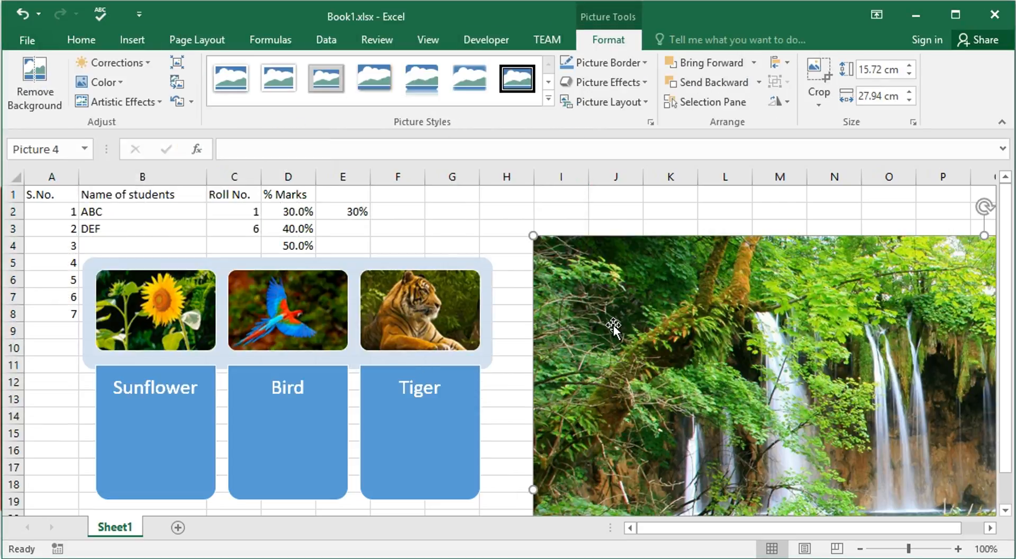
- Shrink the waterfall picture to about 13.59 by 24.16 cm and move its upper-left corner to cell H2, beside the SmartArt graphic
{"action": "left_click_drag", "start_coordinate": [529, 233], "coordinate": [655, 304]}
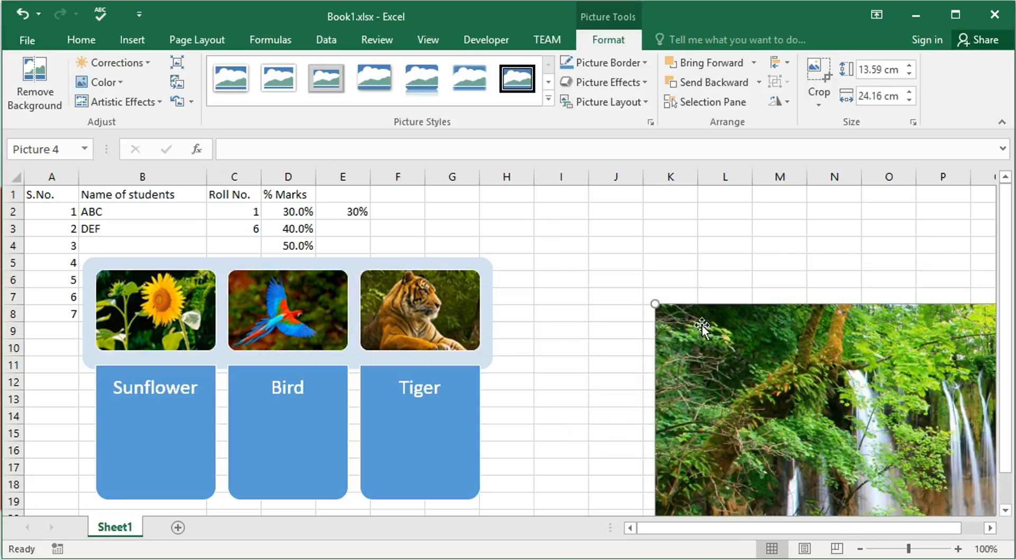
{"action": "left_click_drag", "start_coordinate": [719, 331], "coordinate": [562, 227]}
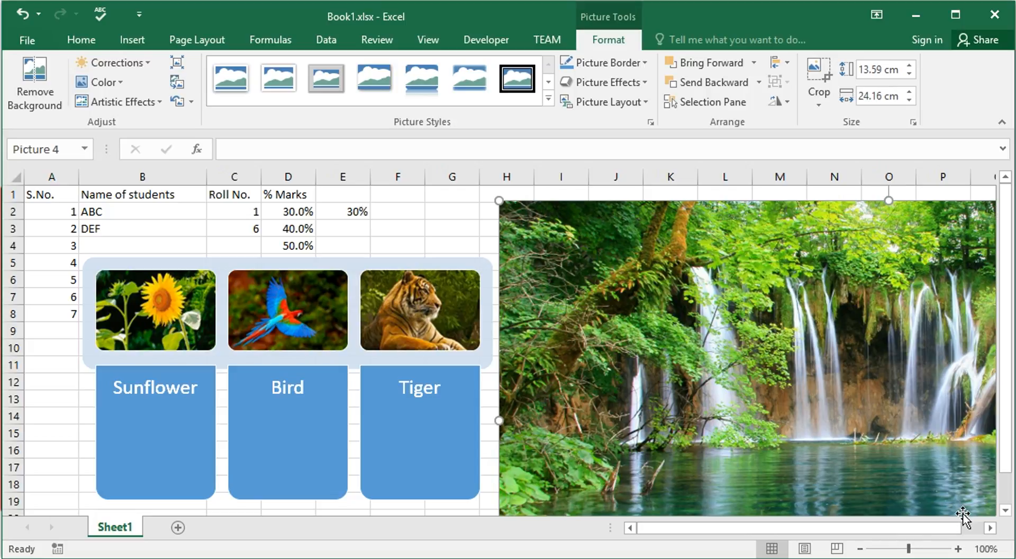
- Scale the waterfall picture down from its lower-right corner to about 7 by 12.44 cm, ending at column O row 14, and deselect it
{"action": "left_click", "coordinate": [990, 528]}
{"action": "left_click", "coordinate": [990, 527]}
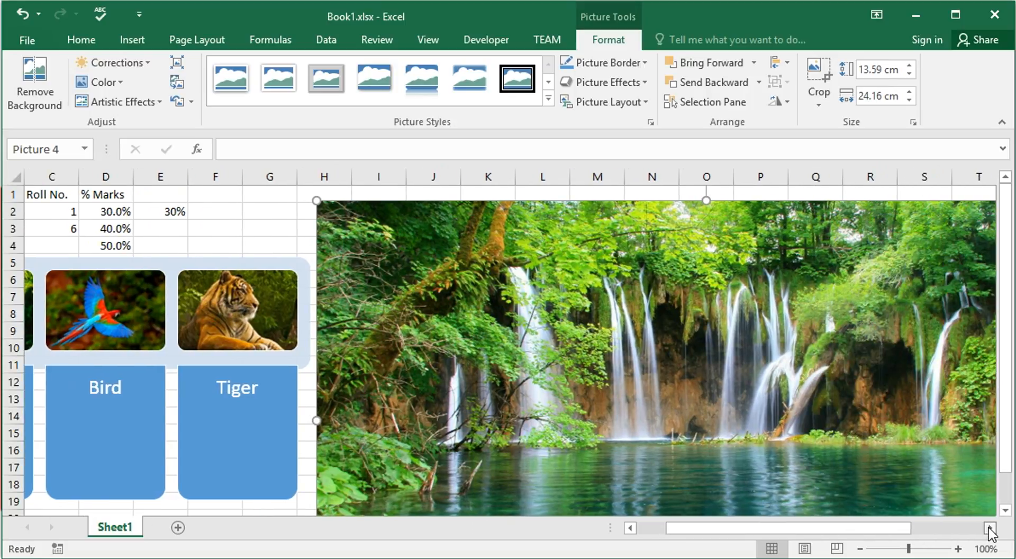
{"action": "left_click", "coordinate": [990, 528]}
{"action": "left_click", "coordinate": [990, 528]}
{"action": "left_click", "coordinate": [989, 528]}
{"action": "left_click", "coordinate": [990, 528]}
{"action": "left_click", "coordinate": [990, 528]}
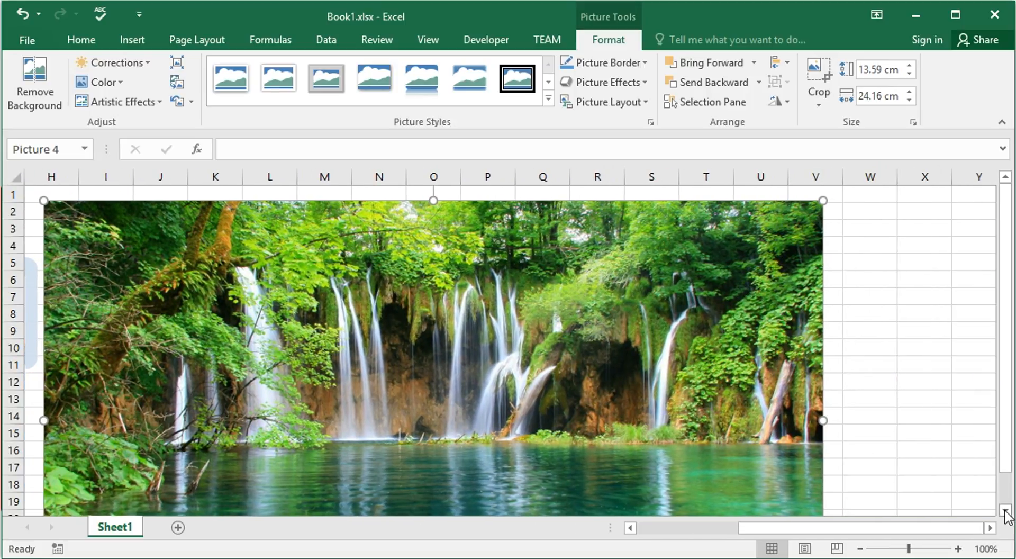
{"action": "left_click", "coordinate": [1006, 511]}
{"action": "left_click", "coordinate": [1005, 510]}
{"action": "left_click", "coordinate": [1006, 510]}
{"action": "left_click", "coordinate": [1006, 510]}
{"action": "left_click", "coordinate": [1006, 510]}
{"action": "left_click", "coordinate": [1006, 511]}
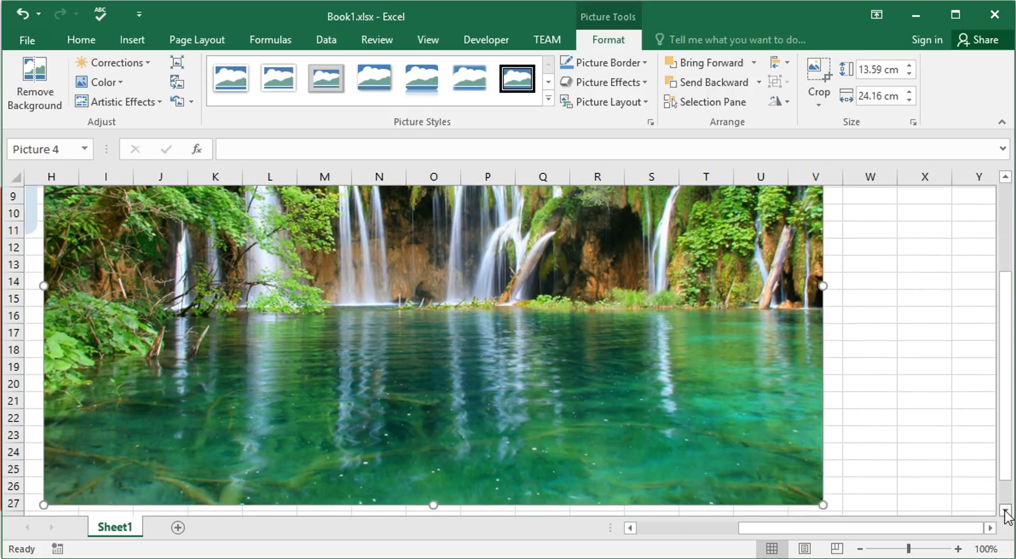
{"action": "left_click", "coordinate": [1006, 510]}
{"action": "left_click", "coordinate": [1006, 510]}
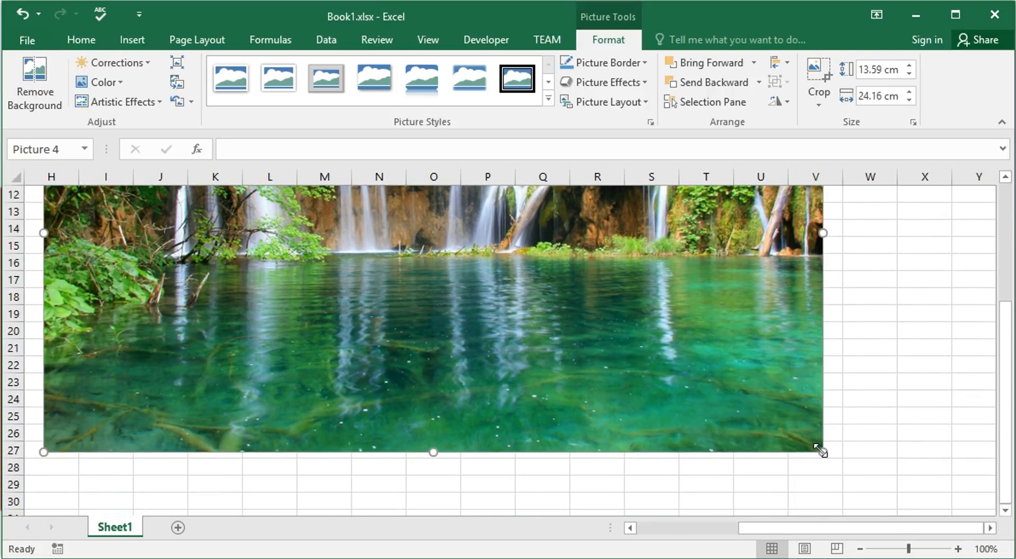
{"action": "left_click_drag", "start_coordinate": [820, 451], "coordinate": [388, 241]}
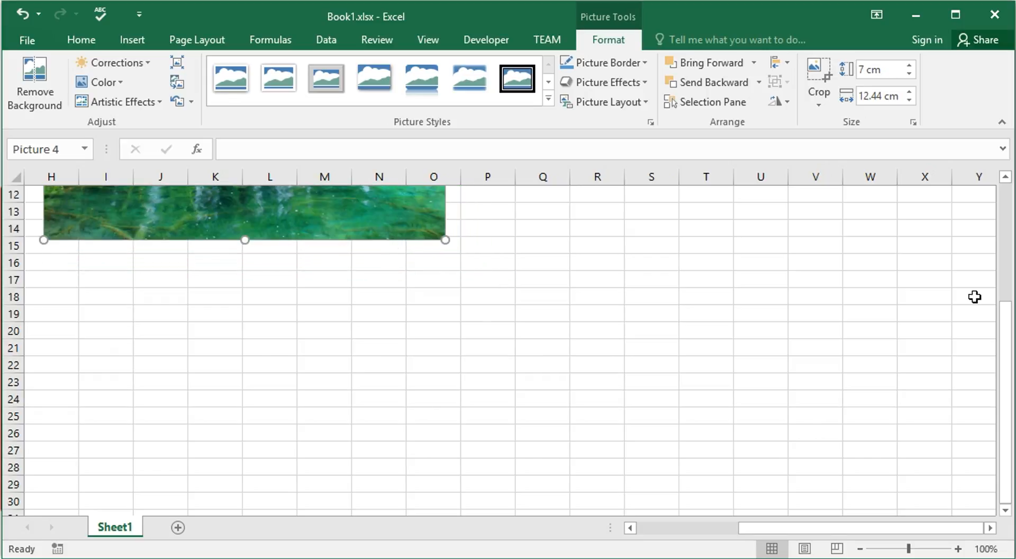
{"action": "left_click_drag", "start_coordinate": [1008, 337], "coordinate": [1000, 217]}
{"action": "left_click_drag", "start_coordinate": [819, 534], "coordinate": [707, 528]}
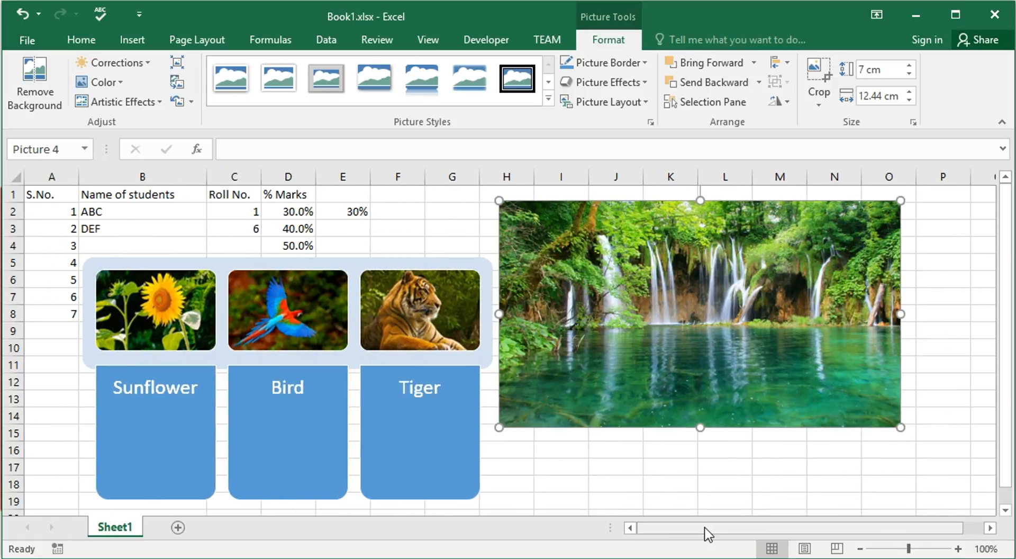
{"action": "left_click", "coordinate": [621, 462]}
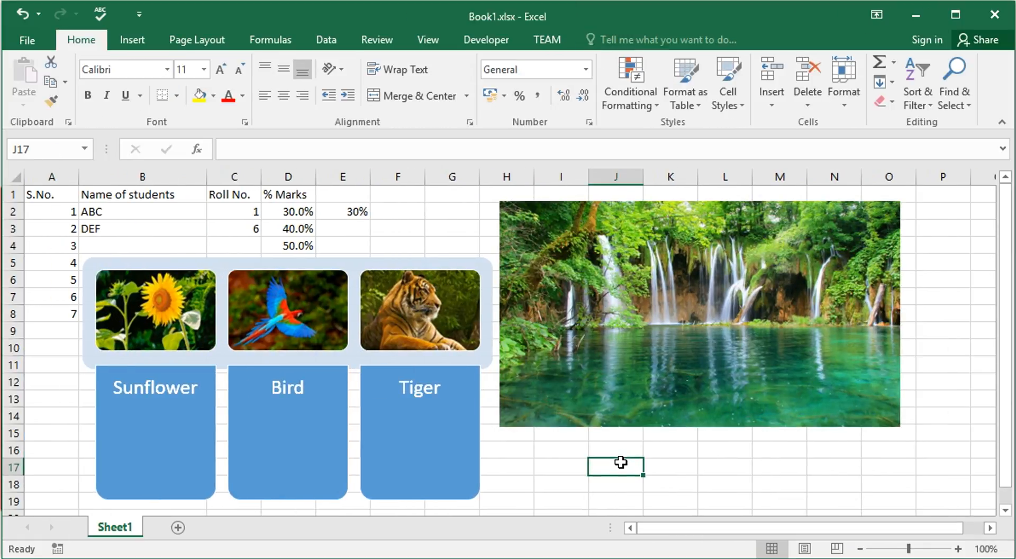